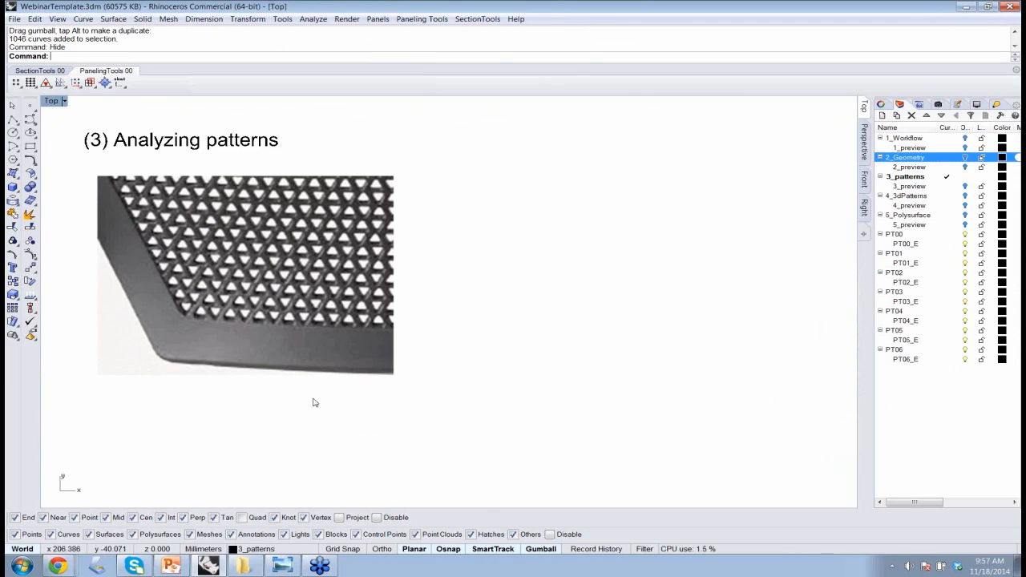
Turn on the 3_preview layer to display the reference images and grid lines below the Analyzing patterns picture
{"action": "mouse_move", "coordinate": [286, 388]}
{"action": "right_mouse_down"}
{"action": "mouse_move", "coordinate": [310, 392]}
{"action": "mouse_move", "coordinate": [302, 400]}
{"action": "right_mouse_up"}
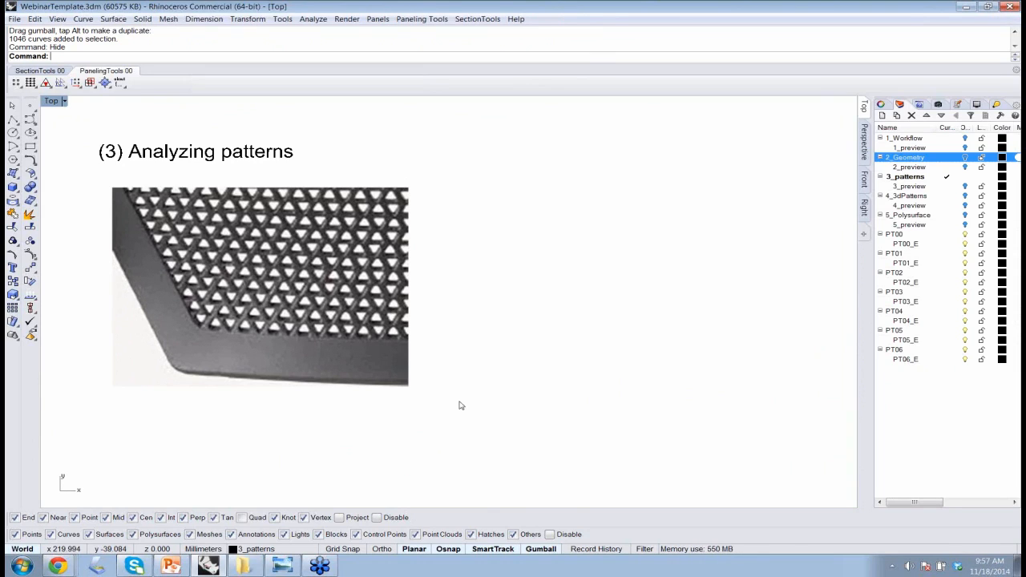
{"action": "left_click", "coordinate": [965, 167]}
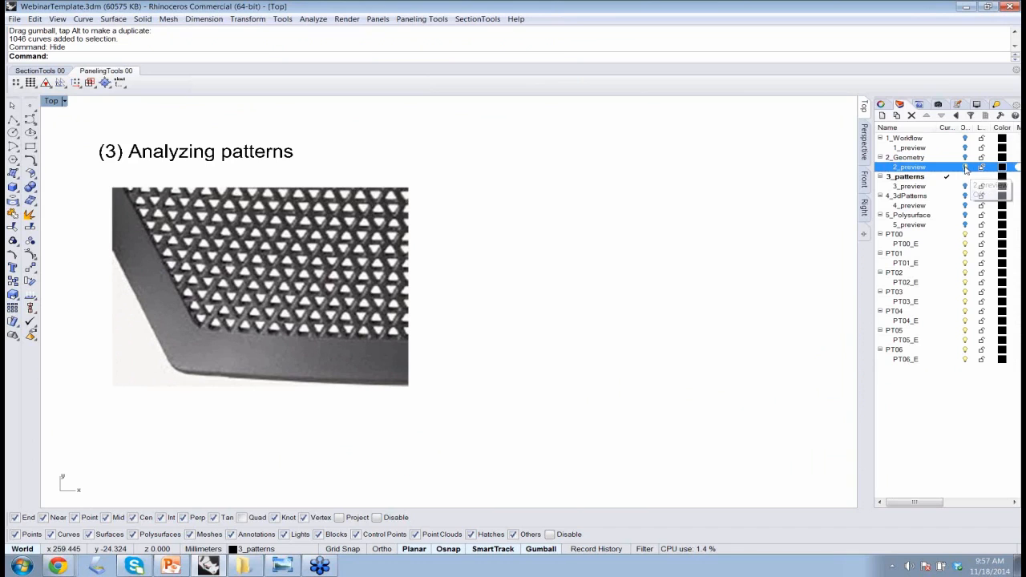
{"action": "left_click", "coordinate": [966, 187]}
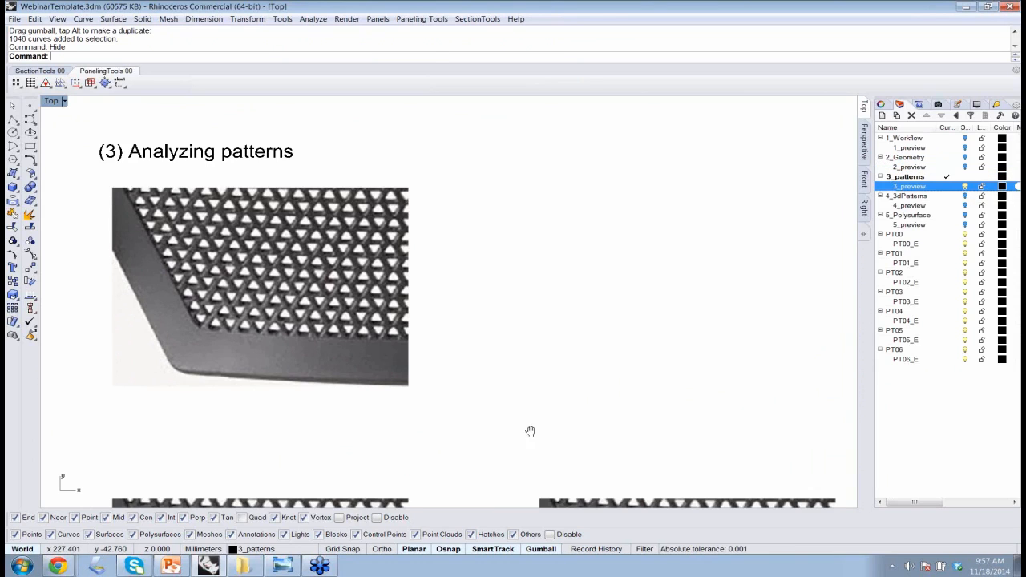
{"action": "right_click_drag", "start_coordinate": [529, 428], "coordinate": [584, 136]}
{"action": "right_click_drag", "start_coordinate": [659, 245], "coordinate": [597, 235]}
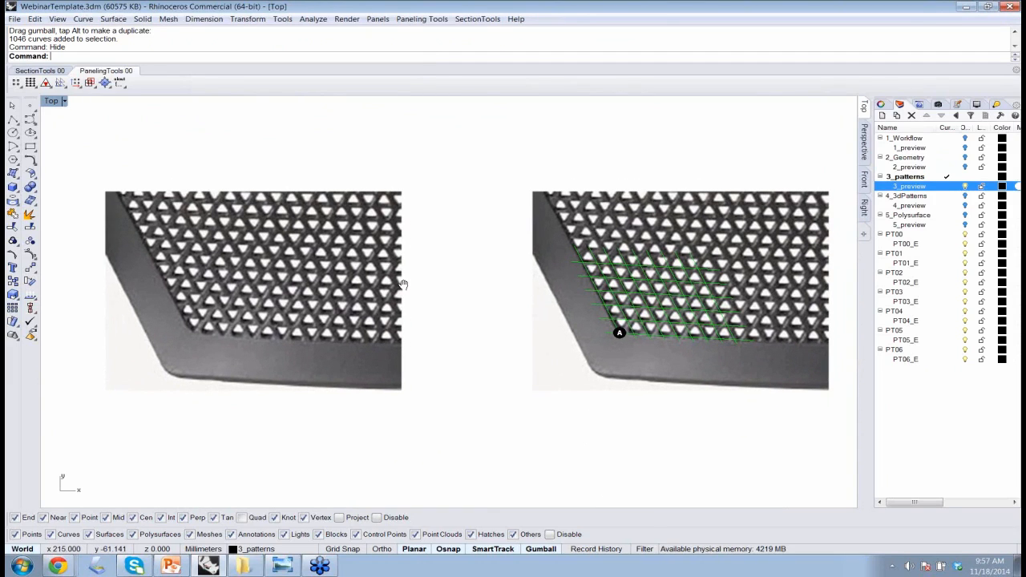
{"action": "right_click_drag", "start_coordinate": [402, 283], "coordinate": [400, 265]}
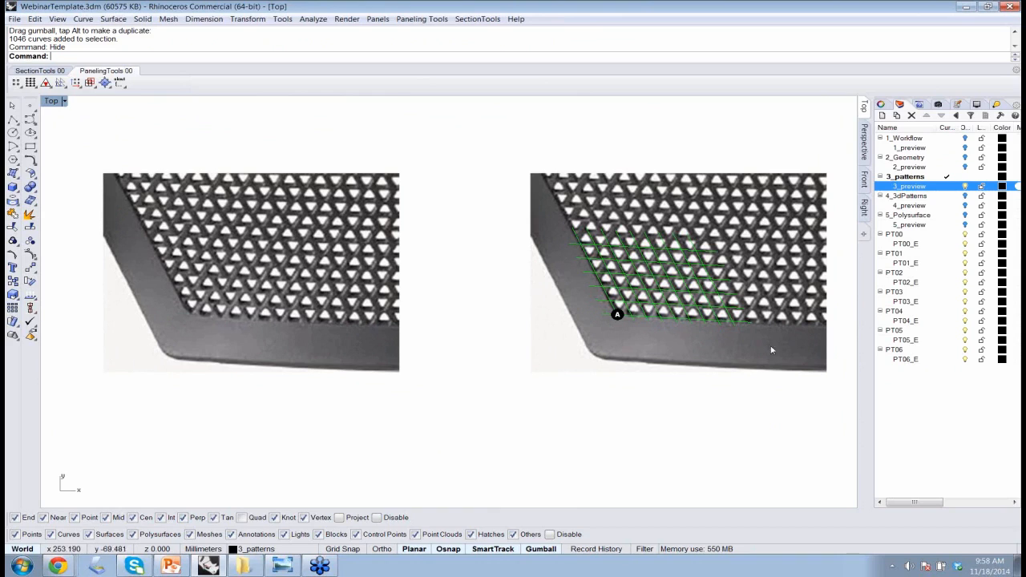
Lock the grille image surface that lies under the green grid lines
{"action": "left_click", "coordinate": [745, 361]}
{"action": "type", "text": "lock"}
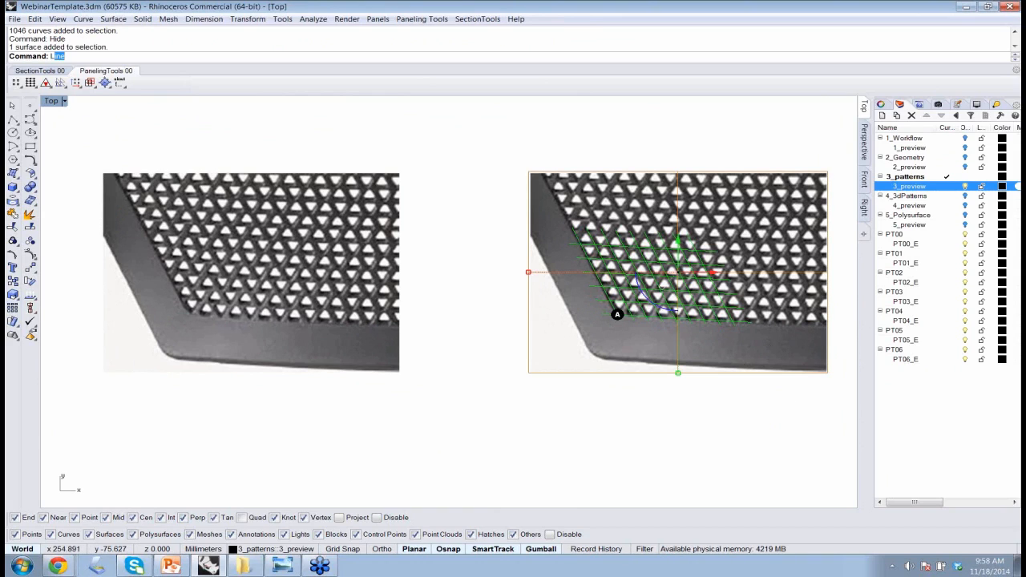
{"action": "key", "text": "Return"}
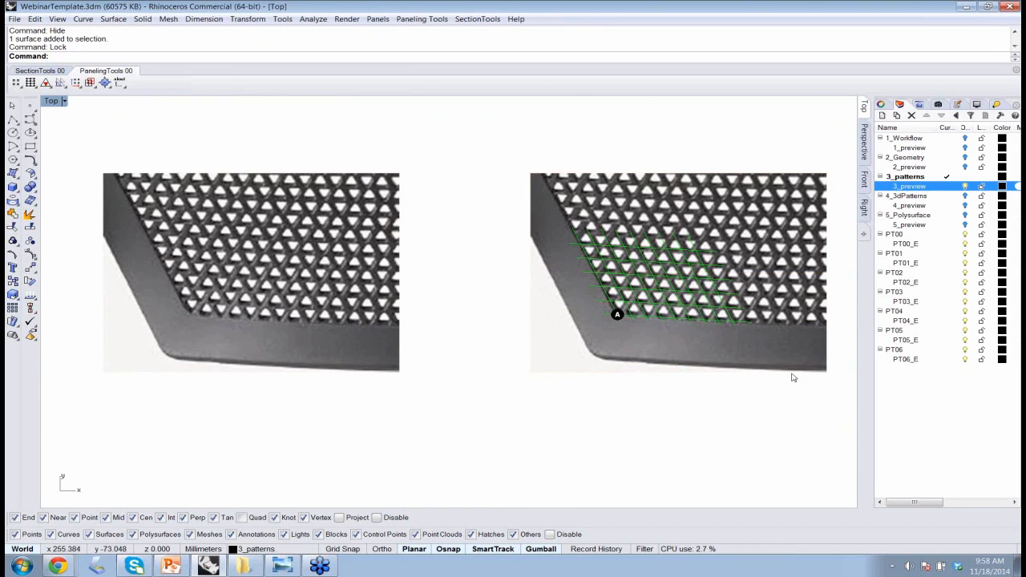
Set the display color of the six near-horizontal grid lines over the grille image to Red
{"action": "left_click_drag", "start_coordinate": [808, 375], "coordinate": [738, 245]}
{"action": "left_click", "coordinate": [727, 292], "text": "shift"}
{"action": "left_click", "coordinate": [725, 270], "text": "shift"}
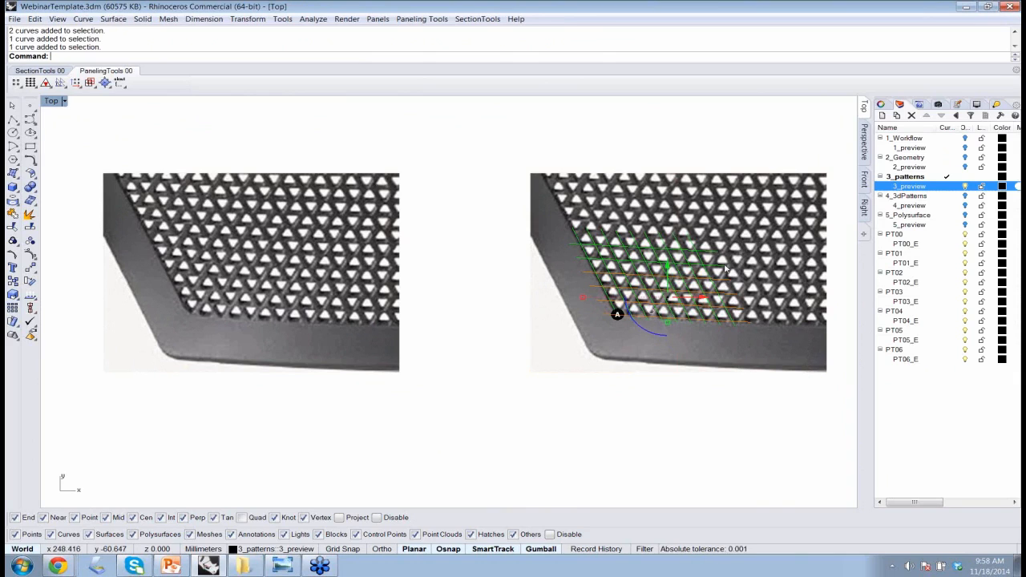
{"action": "left_click", "coordinate": [724, 266], "text": "shift"}
{"action": "left_click", "coordinate": [712, 252], "text": "shift"}
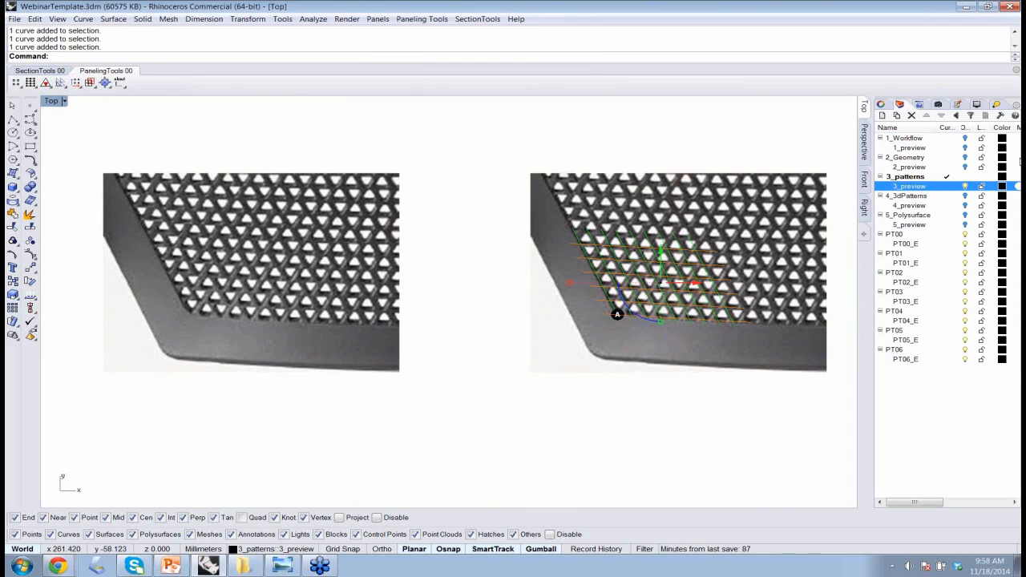
{"action": "left_click", "coordinate": [881, 105]}
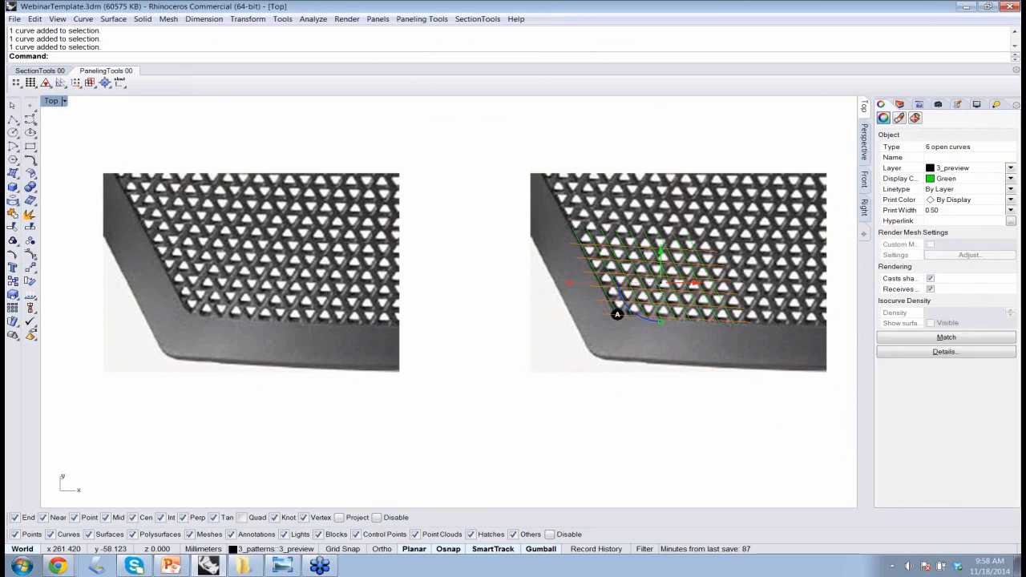
{"action": "left_click", "coordinate": [1010, 179]}
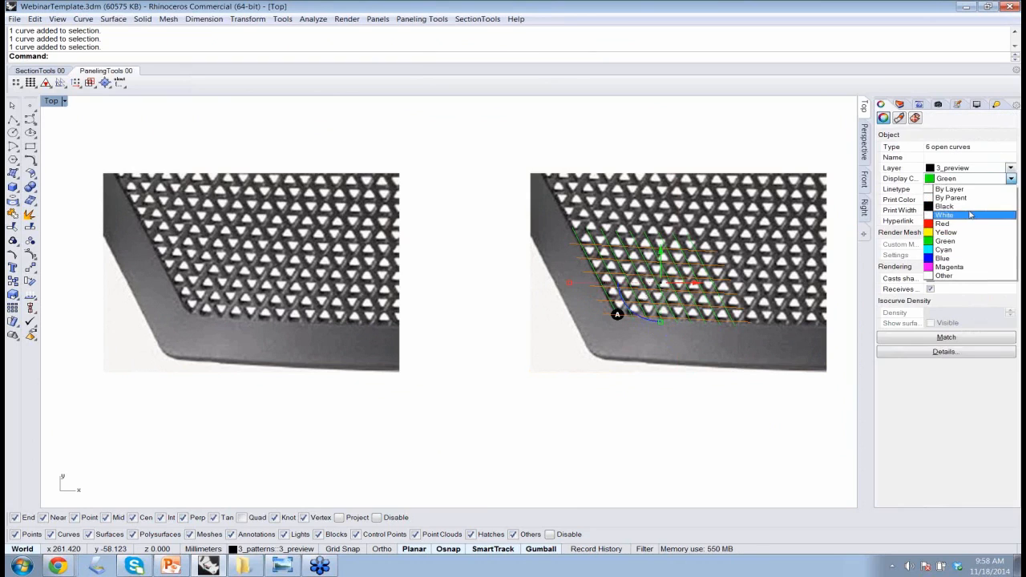
{"action": "left_click", "coordinate": [957, 207]}
{"action": "left_click", "coordinate": [686, 145]}
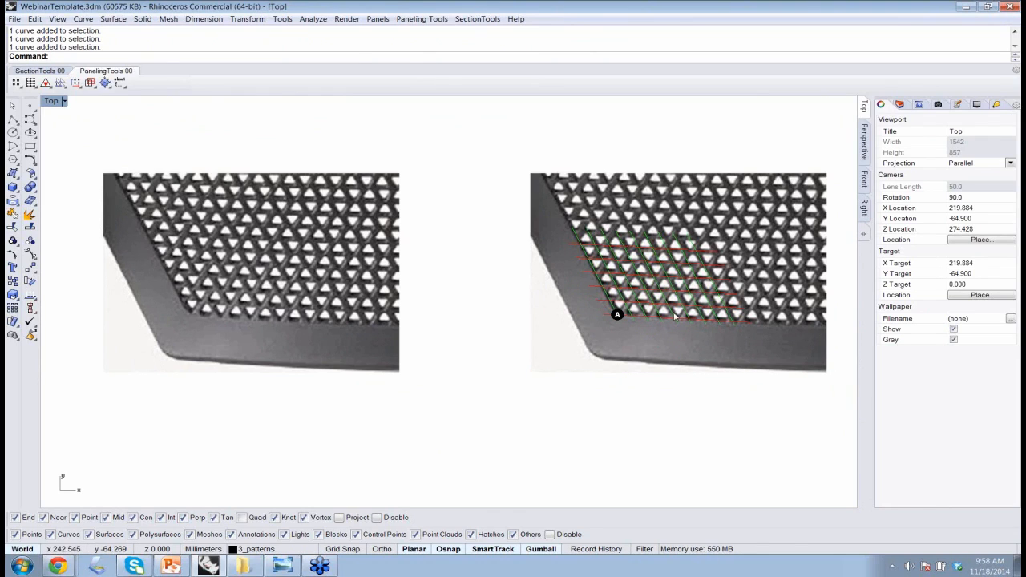
Duplicate the A text dot two grid cells along the lowest red line
{"action": "scroll", "coordinate": [677, 315], "scroll_direction": "up", "scroll_amount": 1}
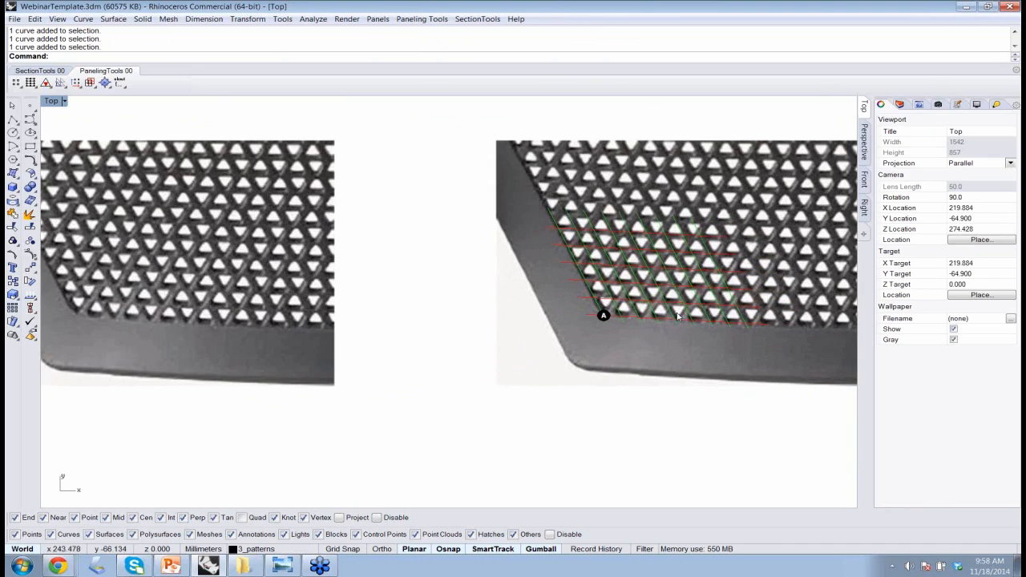
{"action": "scroll", "coordinate": [677, 315], "scroll_direction": "up", "scroll_amount": 2}
{"action": "right_click_drag", "start_coordinate": [608, 299], "coordinate": [424, 323]}
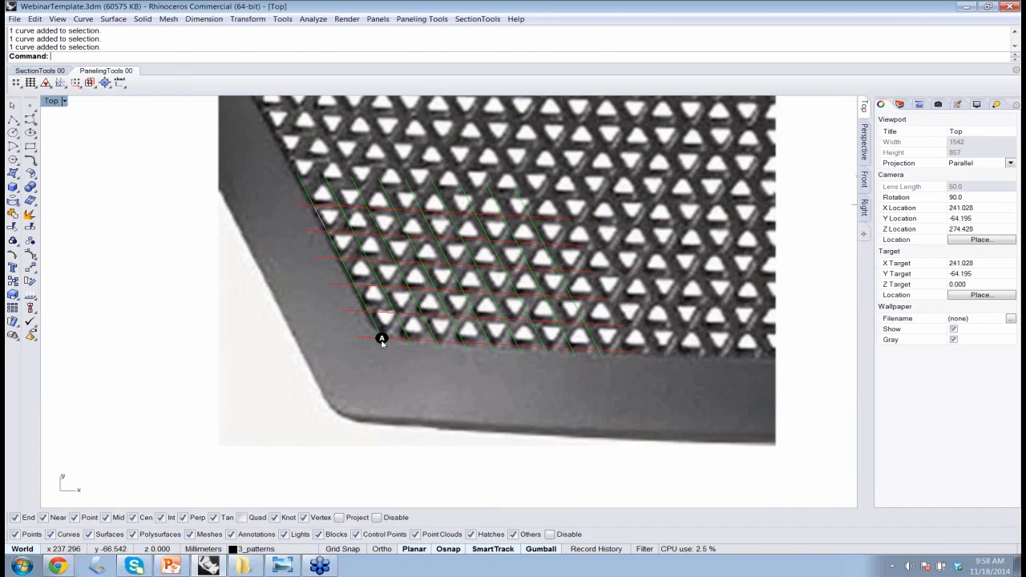
{"action": "left_click", "coordinate": [382, 340]}
{"action": "left_click", "coordinate": [420, 380]}
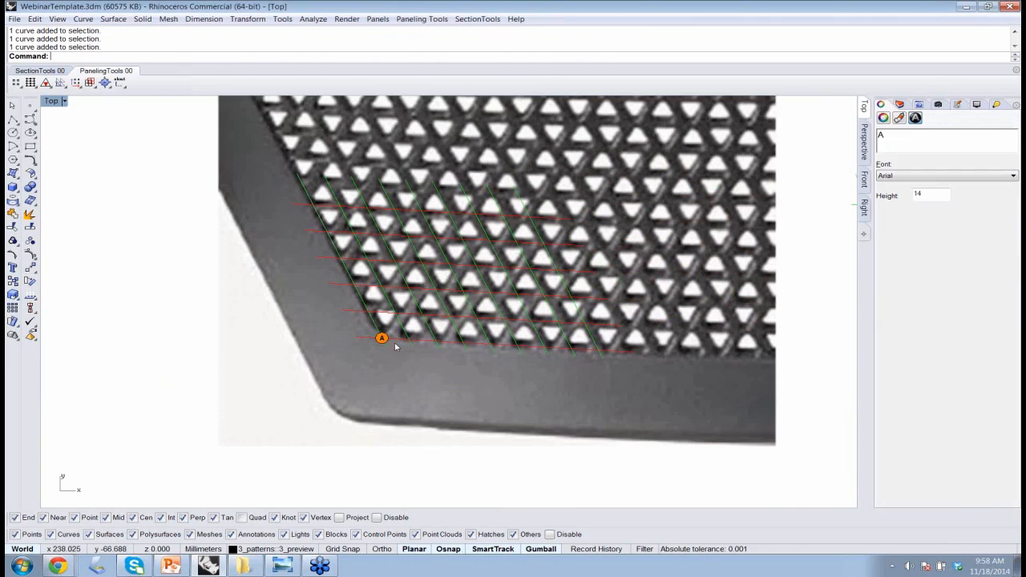
{"action": "left_click_drag", "start_coordinate": [430, 342], "coordinate": [481, 347]}
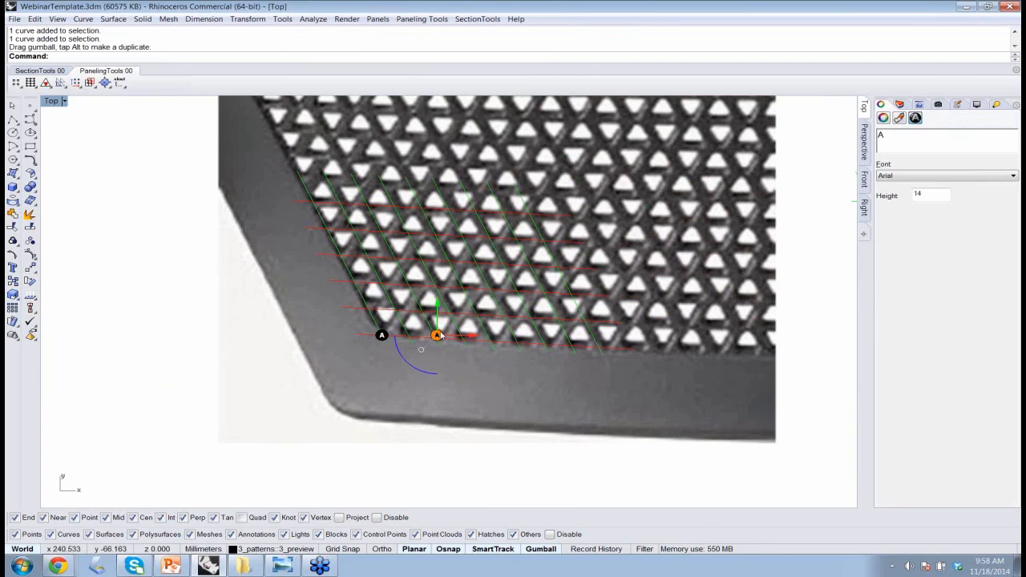
Copy the duplicated A dot to the second red line, at its intersections with the third and first green lines
{"action": "type", "text": "Copy"}
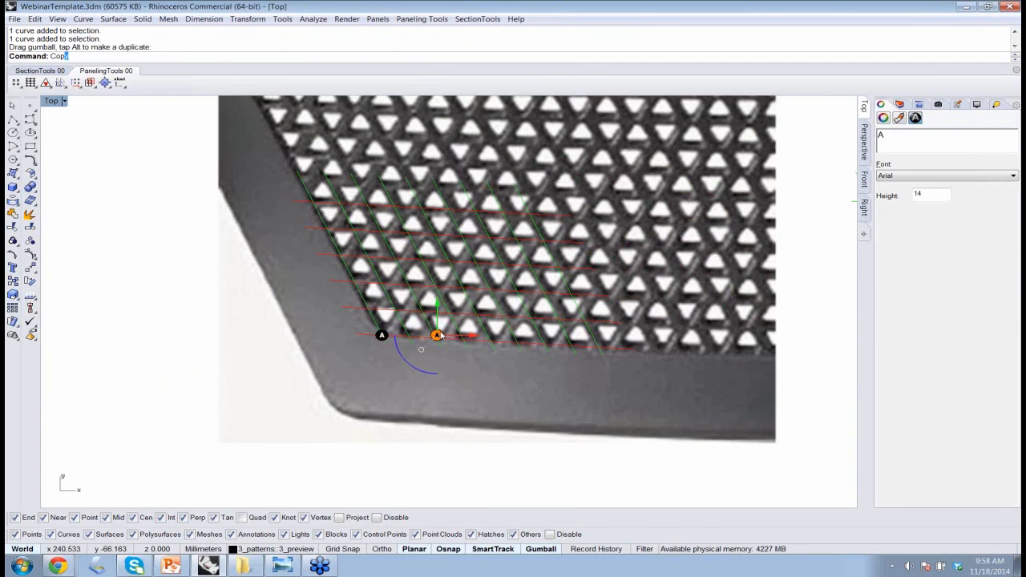
{"action": "key", "text": "Return"}
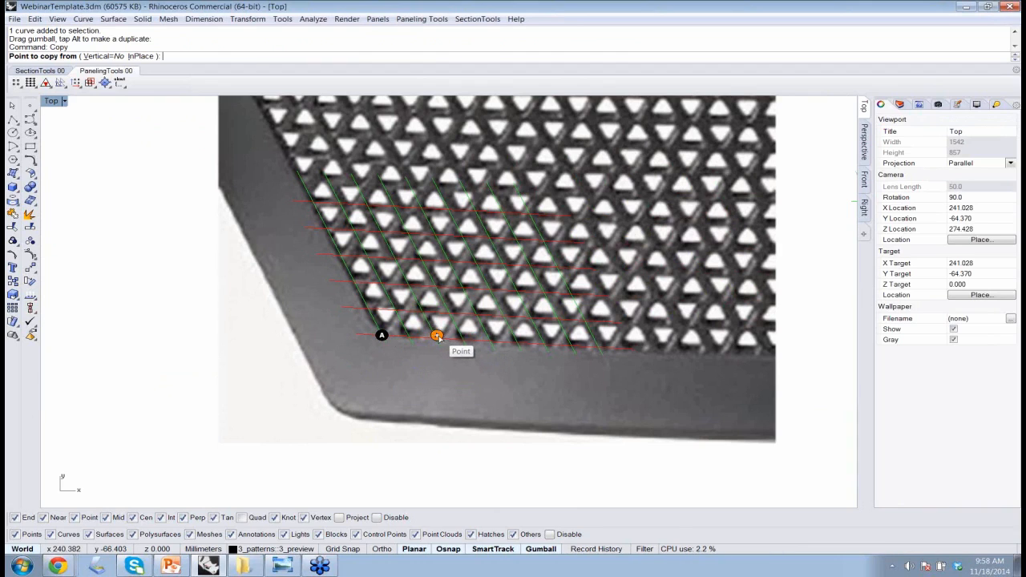
{"action": "left_click", "coordinate": [436, 335]}
{"action": "left_click", "coordinate": [424, 311]}
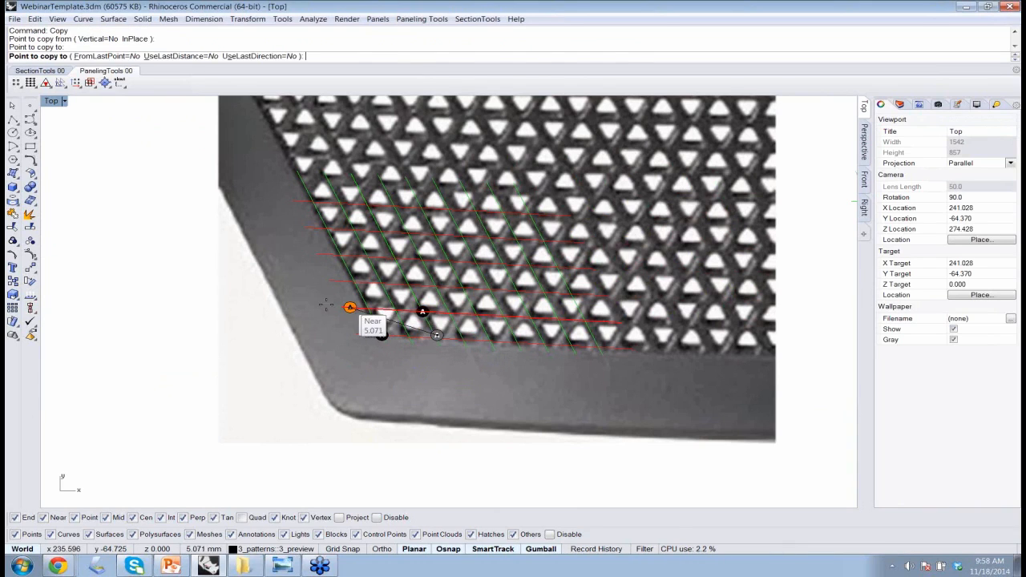
{"action": "left_click", "coordinate": [368, 309]}
{"action": "key", "text": "Return"}
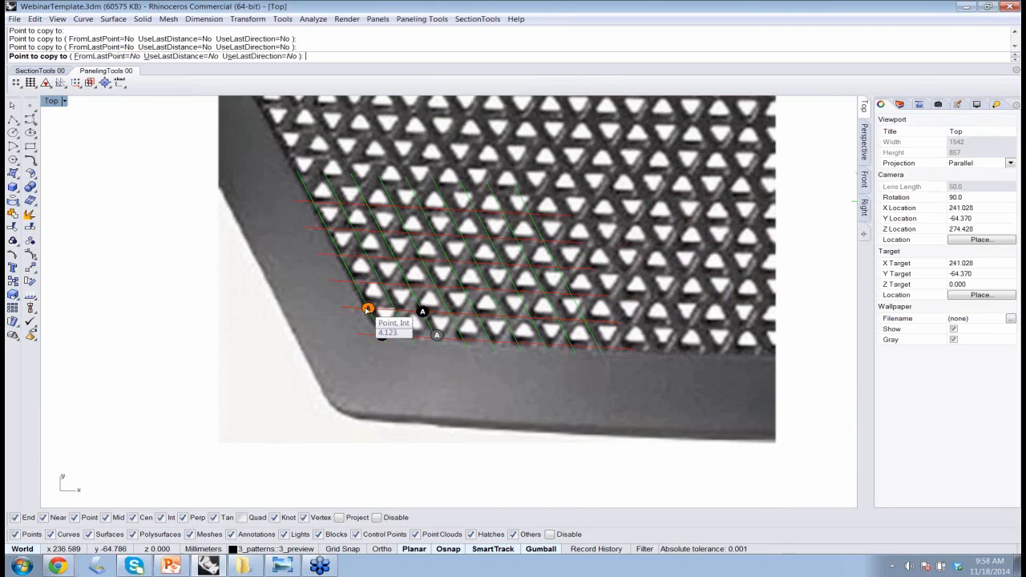
{"action": "key", "text": "Escape"}
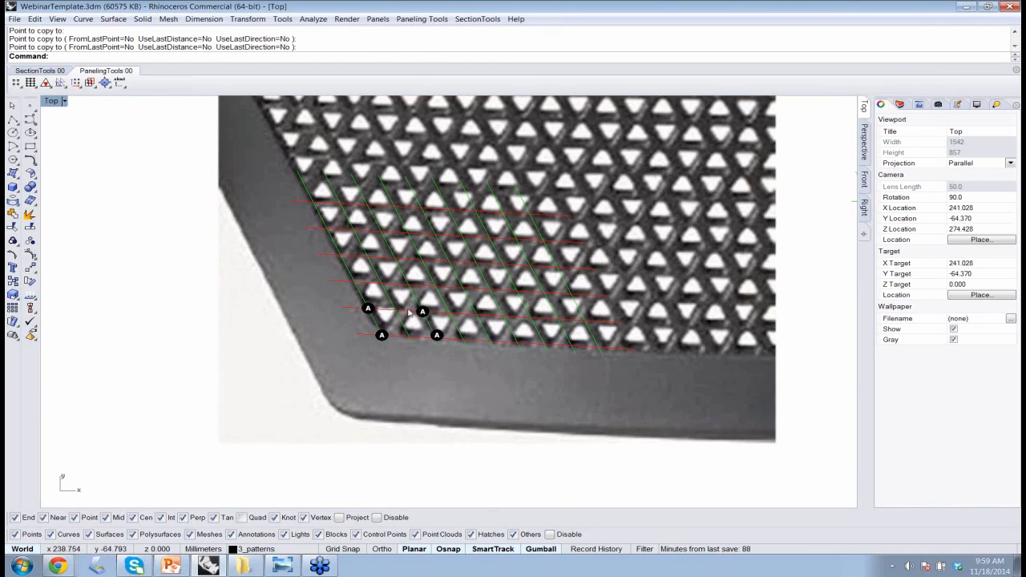
Copy the two second-row A dots to the third red line, with the first copy on the second green line
{"action": "left_click", "coordinate": [378, 316]}
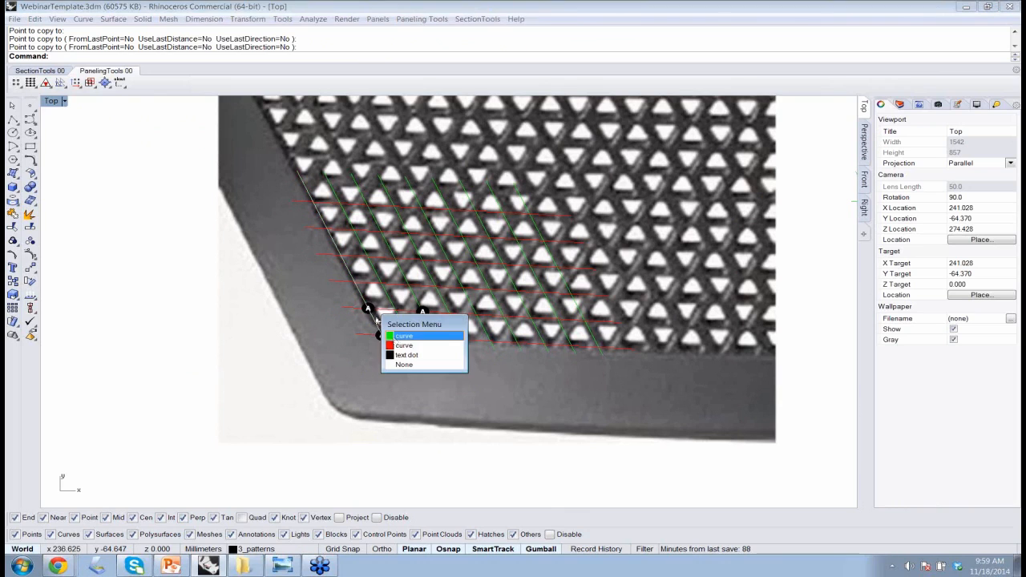
{"action": "left_click", "coordinate": [406, 354]}
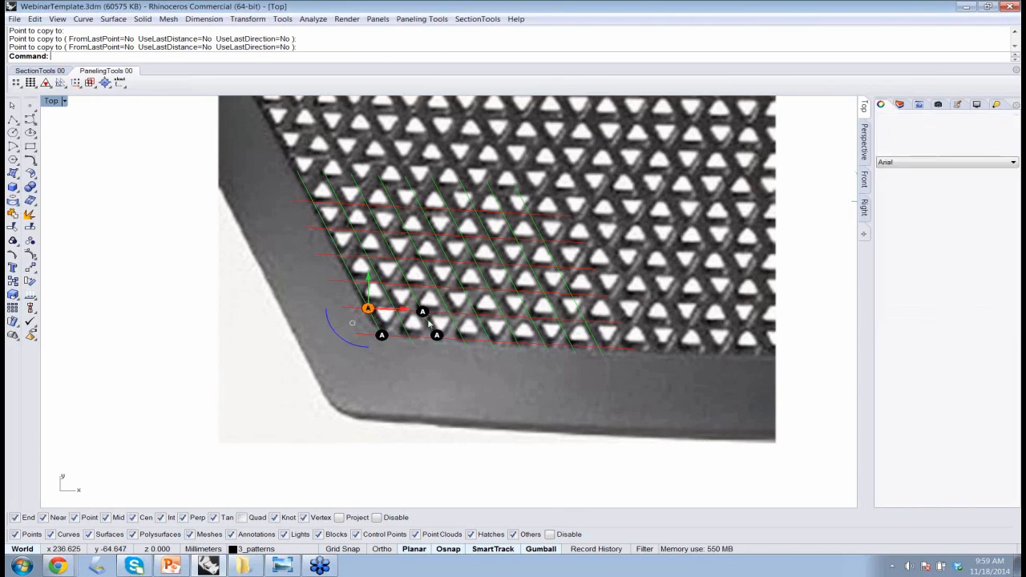
{"action": "left_click", "coordinate": [423, 312], "text": "shift"}
{"action": "left_click", "coordinate": [453, 357]}
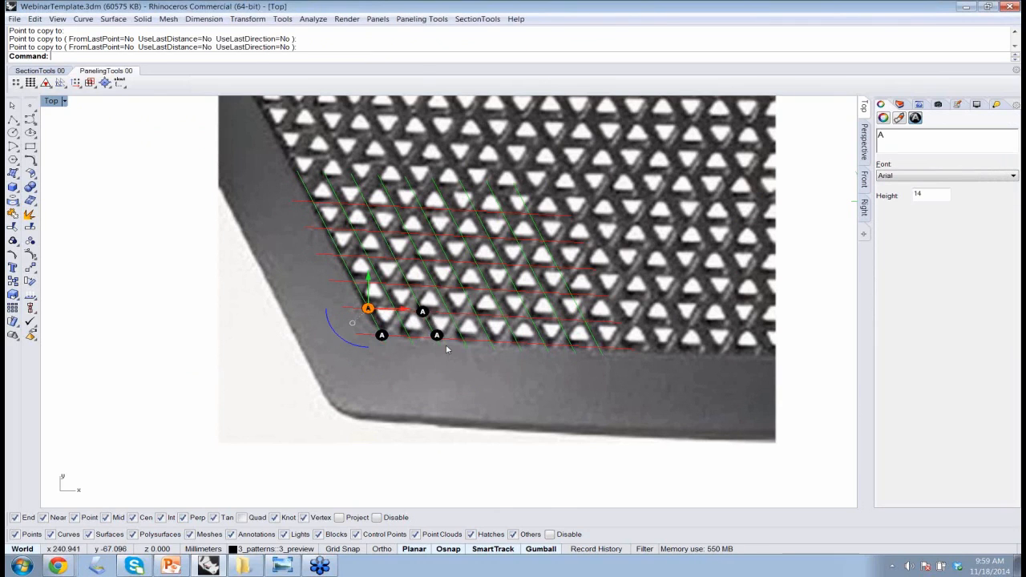
{"action": "type", "text": "Copy"}
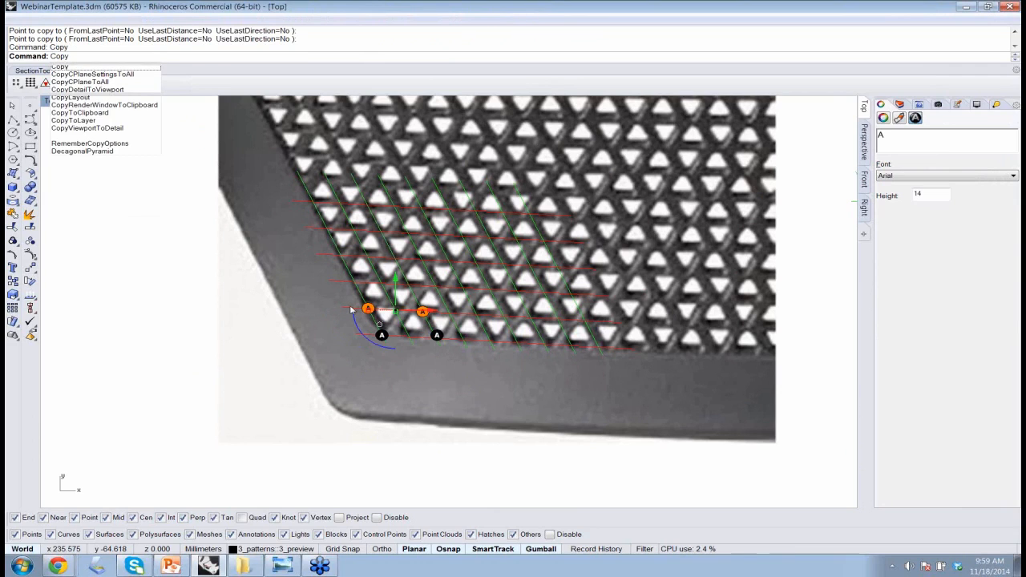
{"action": "key", "text": "Return"}
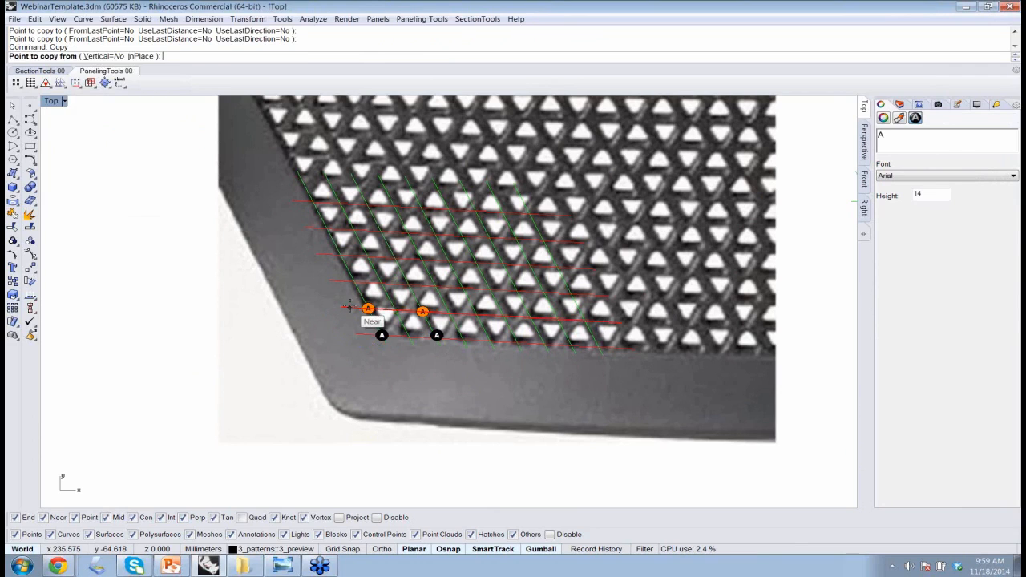
{"action": "left_click", "coordinate": [368, 308]}
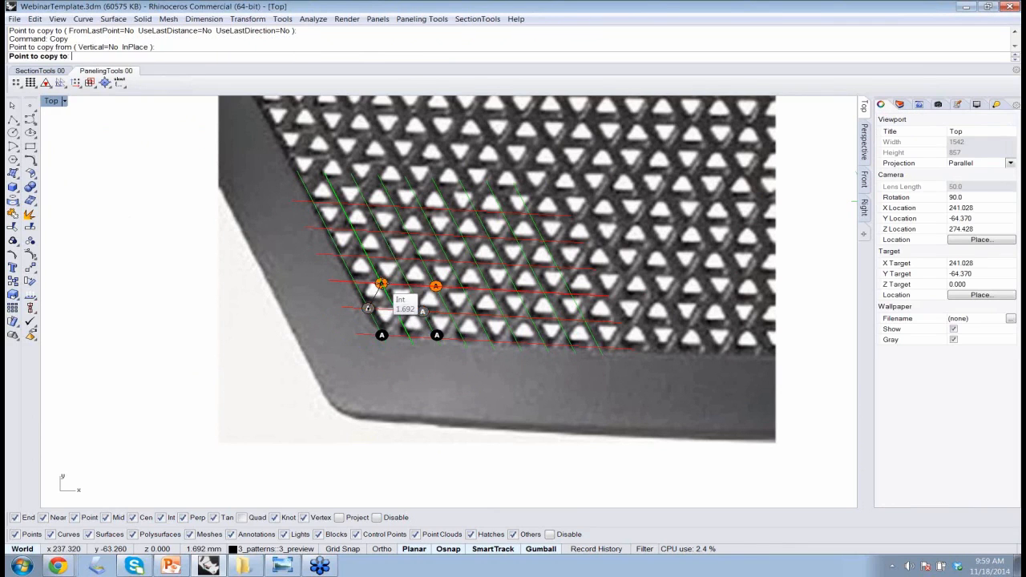
{"action": "left_click", "coordinate": [381, 283]}
{"action": "key", "text": "Return"}
{"action": "left_click", "coordinate": [347, 427]}
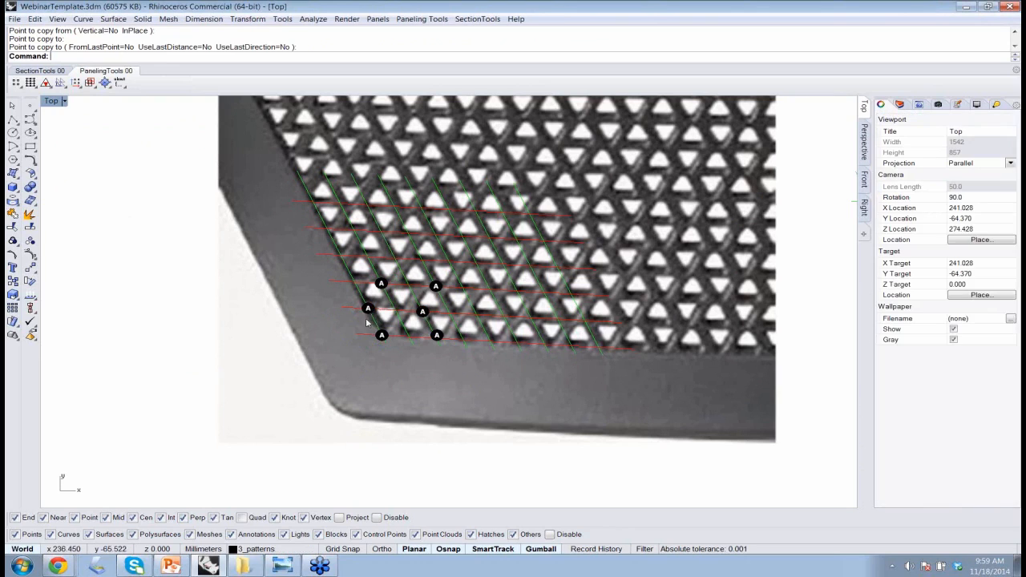
Move the two second-row A dots one grid cell along their red line, placing the first on the second green line
{"action": "left_click", "coordinate": [368, 310]}
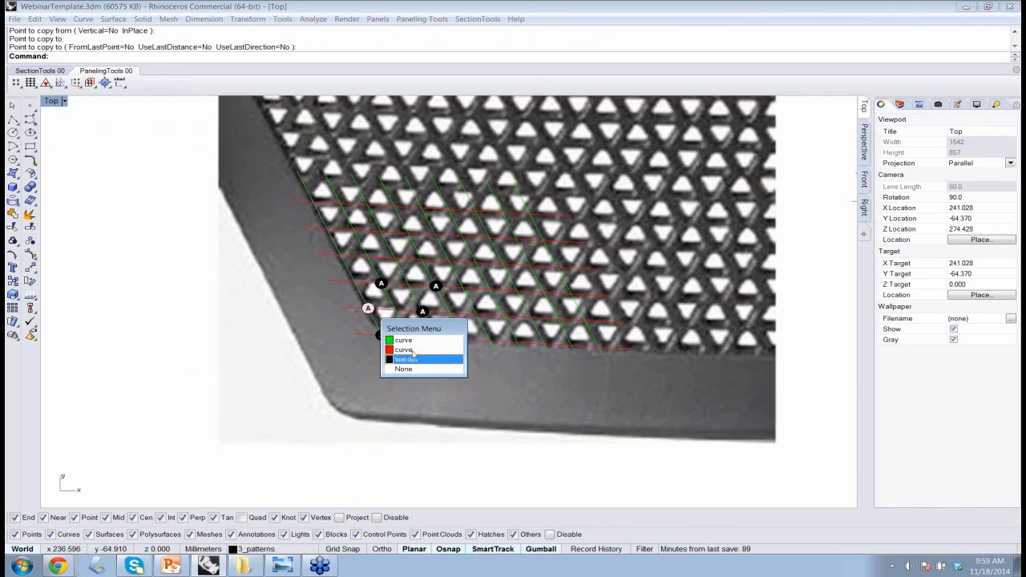
{"action": "left_click", "coordinate": [409, 358]}
{"action": "left_click", "coordinate": [423, 311], "text": "shift"}
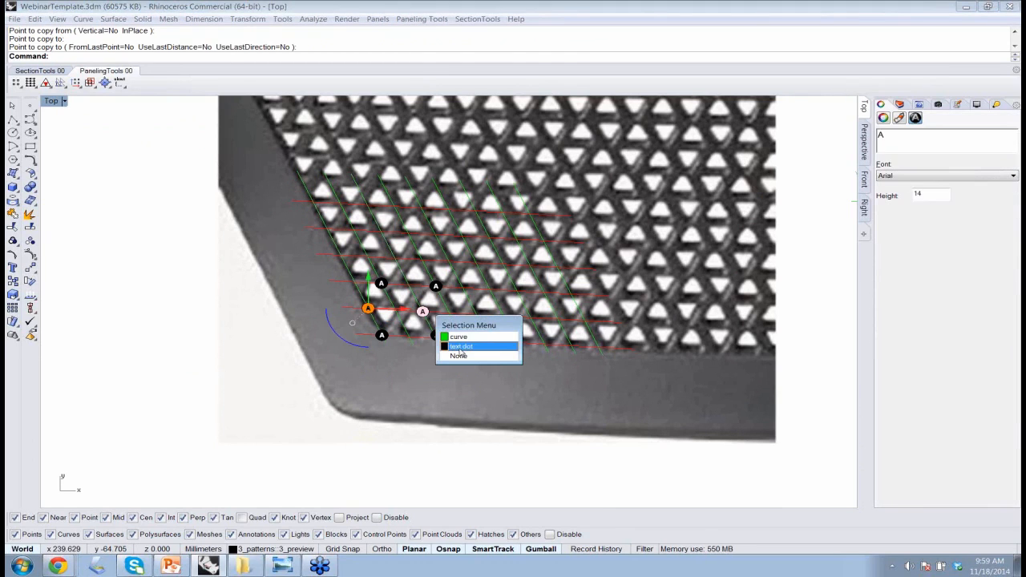
{"action": "left_click", "coordinate": [460, 350]}
{"action": "type", "text": "Move"}
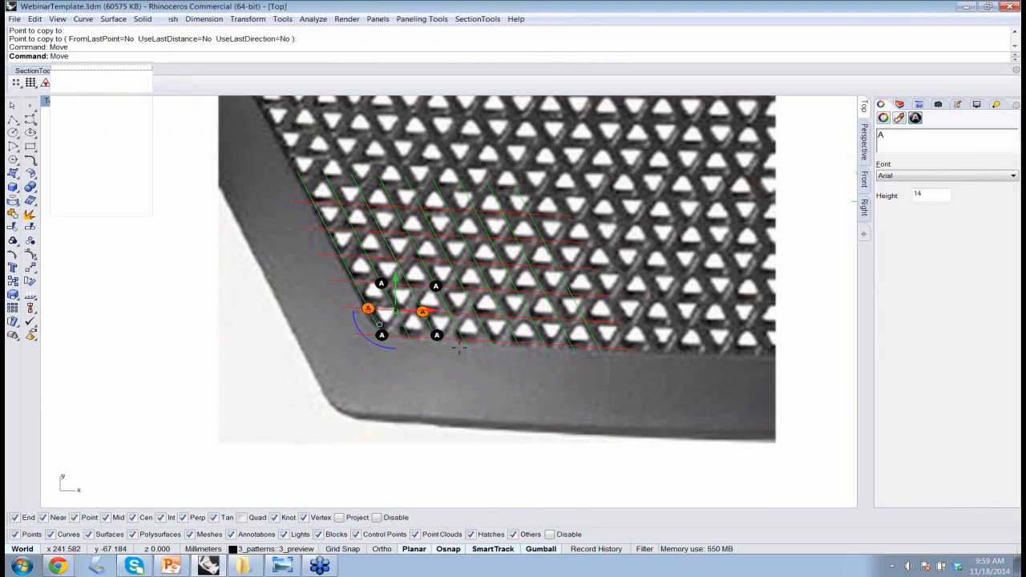
{"action": "key", "text": "Return"}
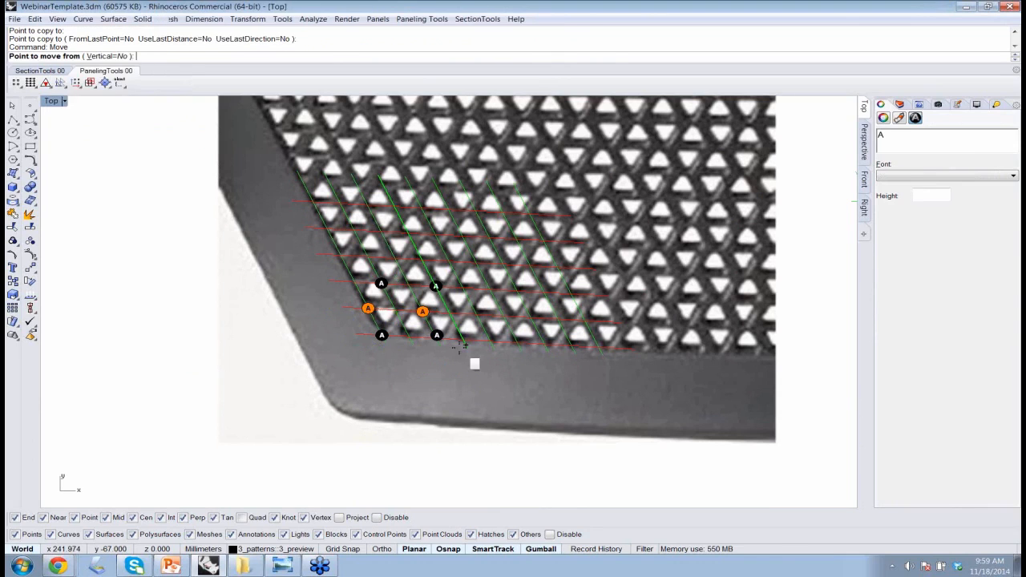
{"action": "left_click", "coordinate": [367, 309]}
{"action": "left_click", "coordinate": [394, 311]}
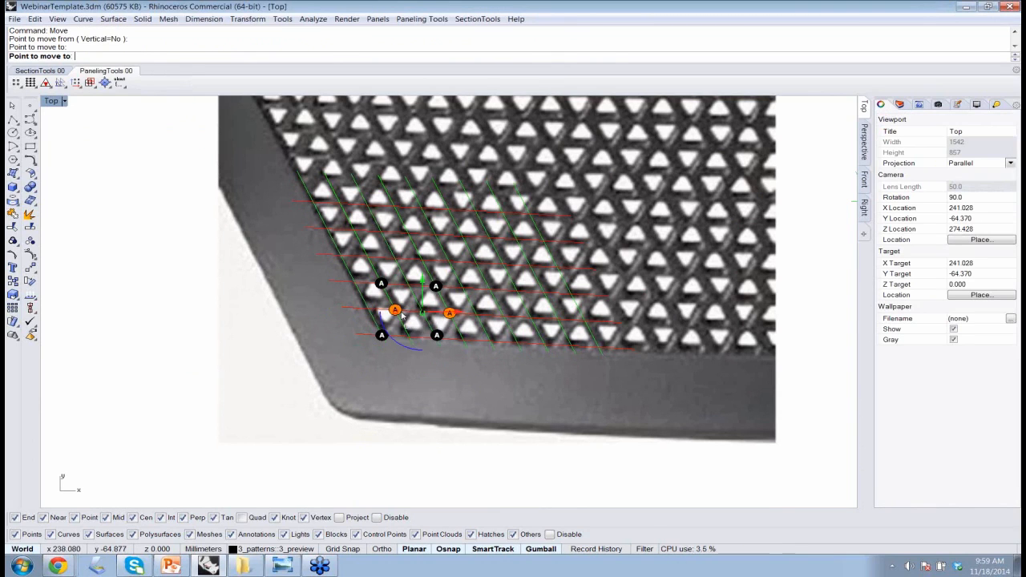
{"action": "left_click", "coordinate": [417, 454]}
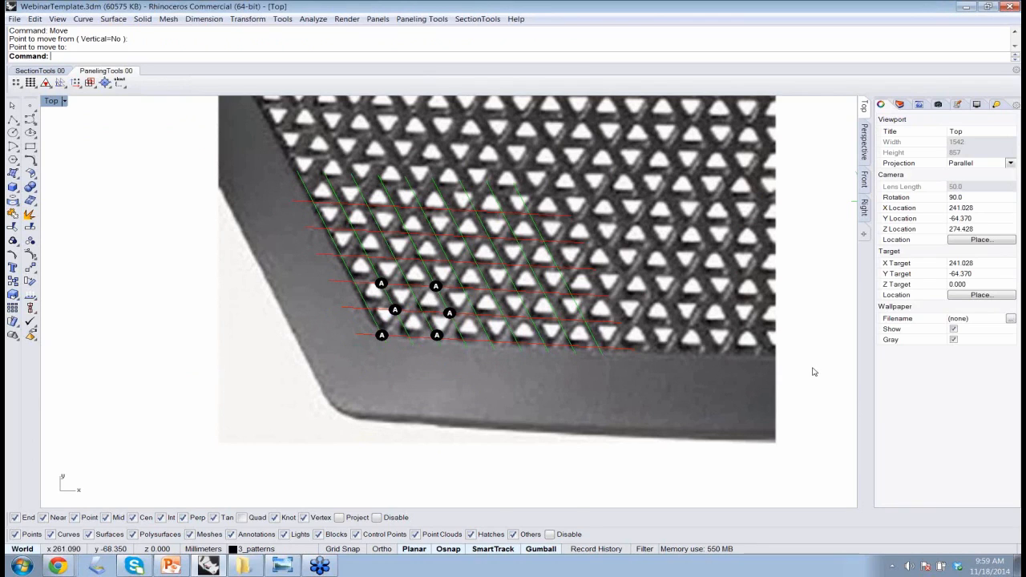
{"action": "right_click_drag", "start_coordinate": [793, 368], "coordinate": [573, 386]}
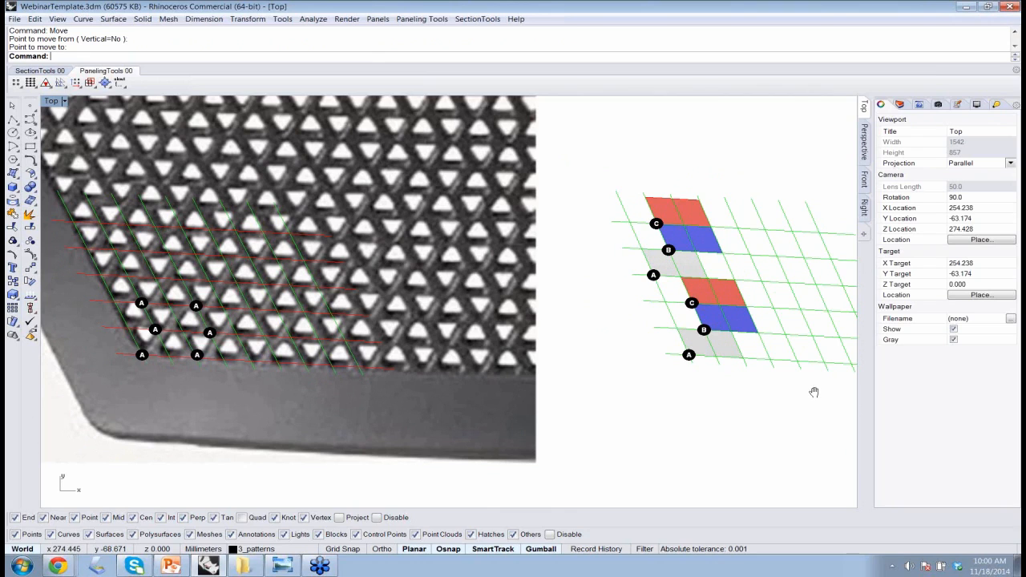
Examine the A, B and C unit layout, the two module drawings and the point grid prepared beside them
{"action": "right_click_drag", "start_coordinate": [814, 392], "coordinate": [390, 386]}
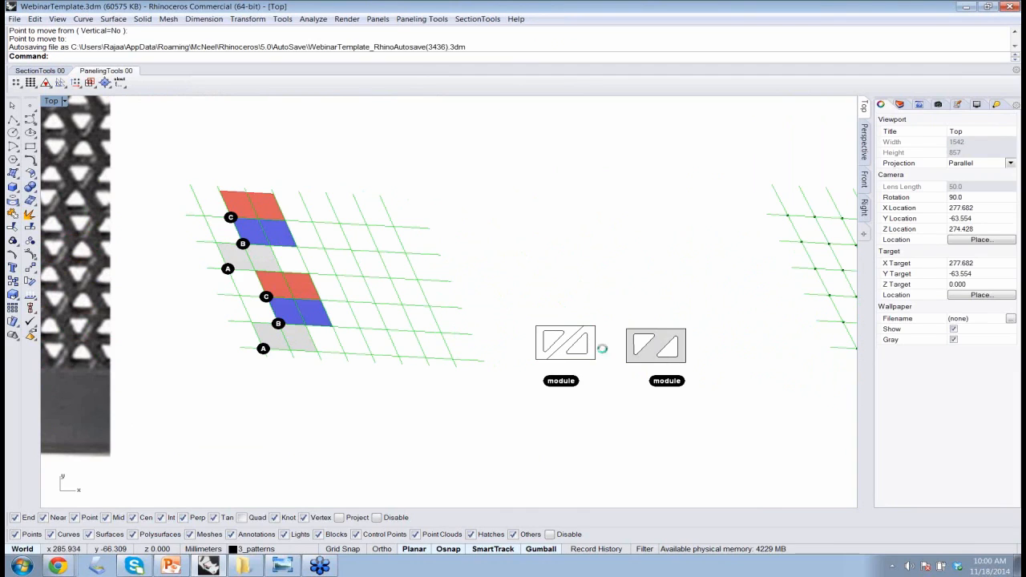
{"action": "left_click", "coordinate": [646, 353]}
{"action": "left_click", "coordinate": [719, 412]}
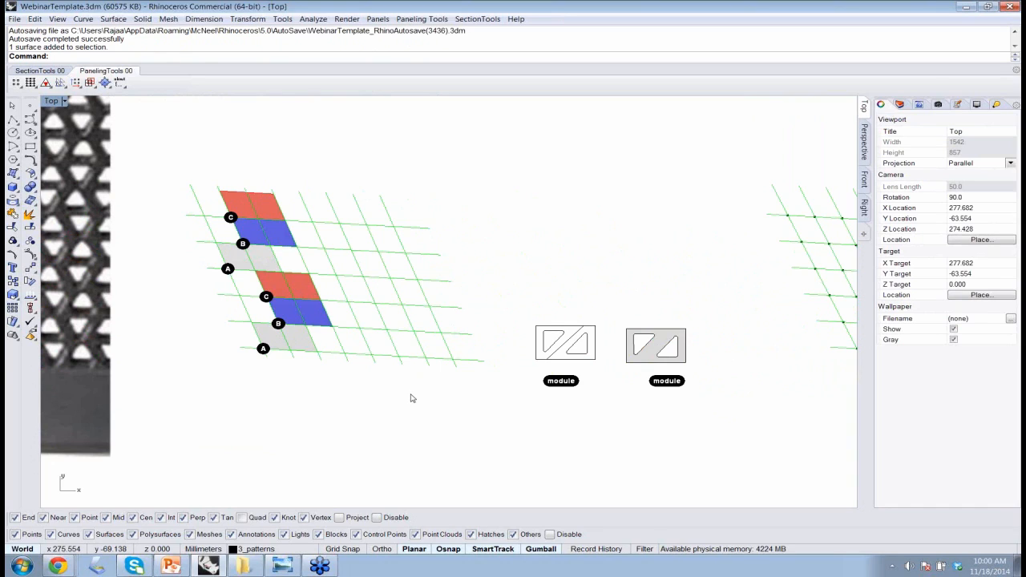
{"action": "right_click_drag", "start_coordinate": [786, 422], "coordinate": [420, 420]}
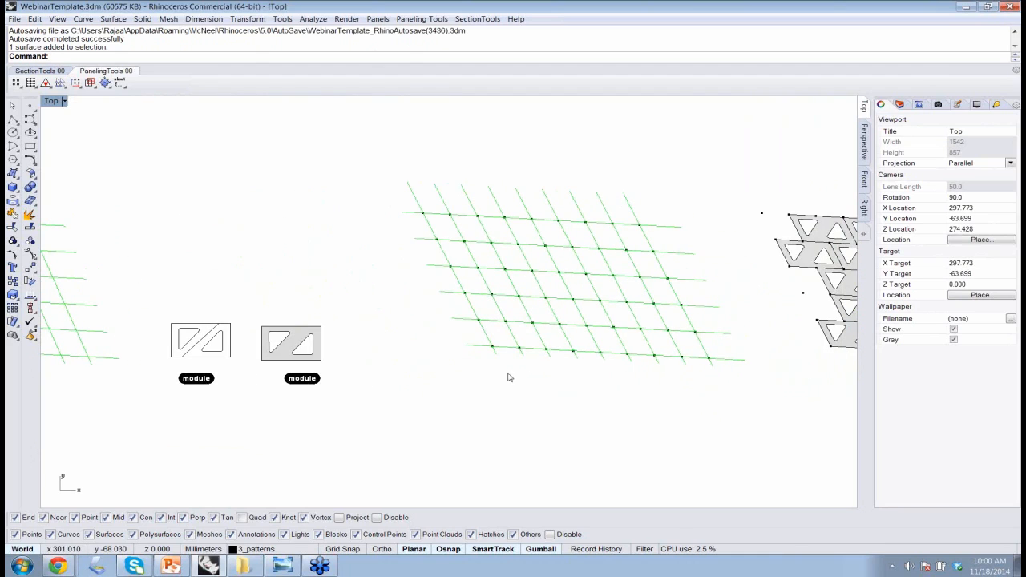
{"action": "right_click_drag", "start_coordinate": [595, 373], "coordinate": [557, 385]}
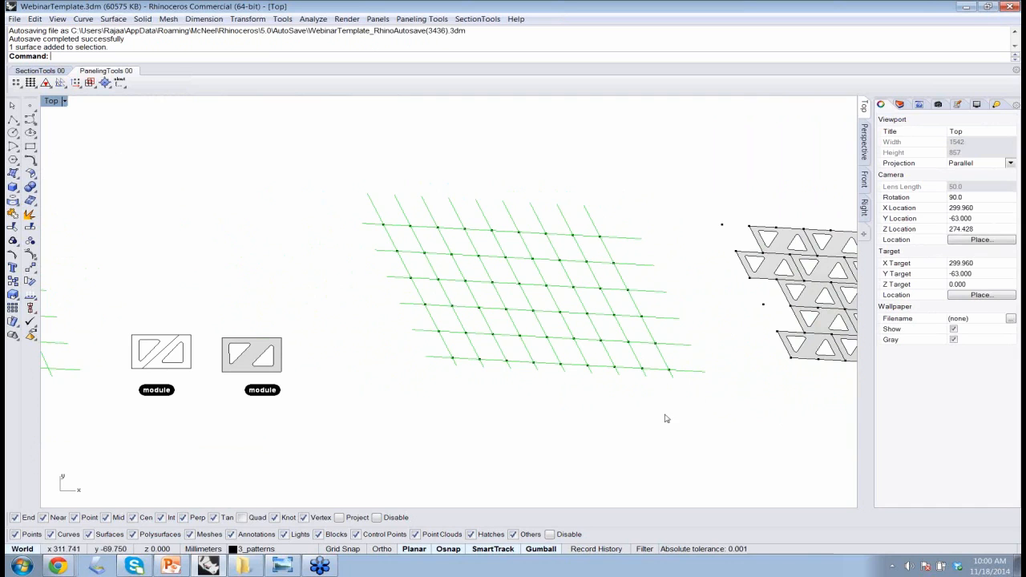
Hide the three finished triangular panel previews beyond the point grid
{"action": "scroll", "coordinate": [638, 411], "scroll_direction": "down", "scroll_amount": 4}
{"action": "right_click_drag", "start_coordinate": [761, 413], "coordinate": [192, 396]}
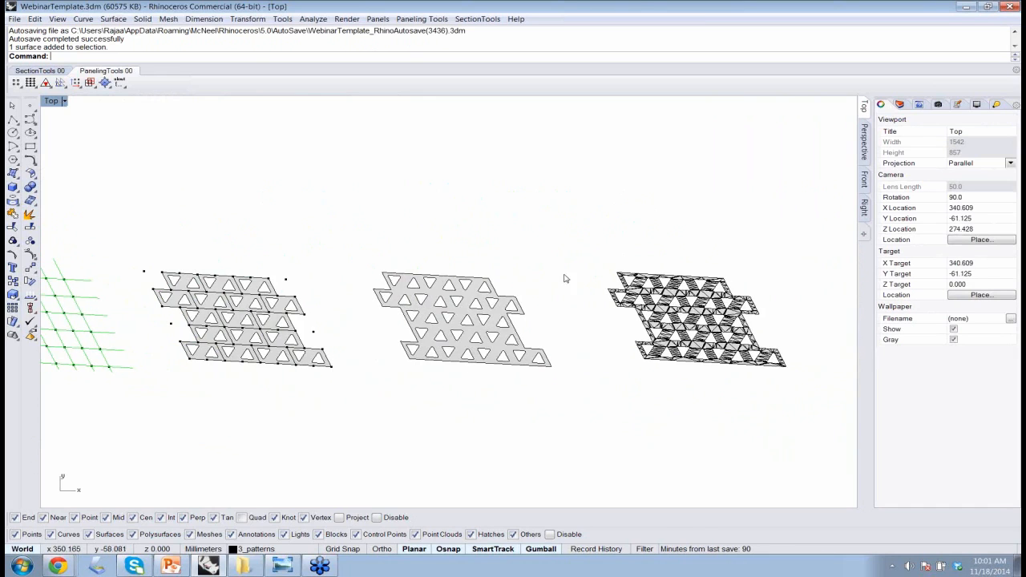
{"action": "left_click_drag", "start_coordinate": [836, 418], "coordinate": [434, 228]}
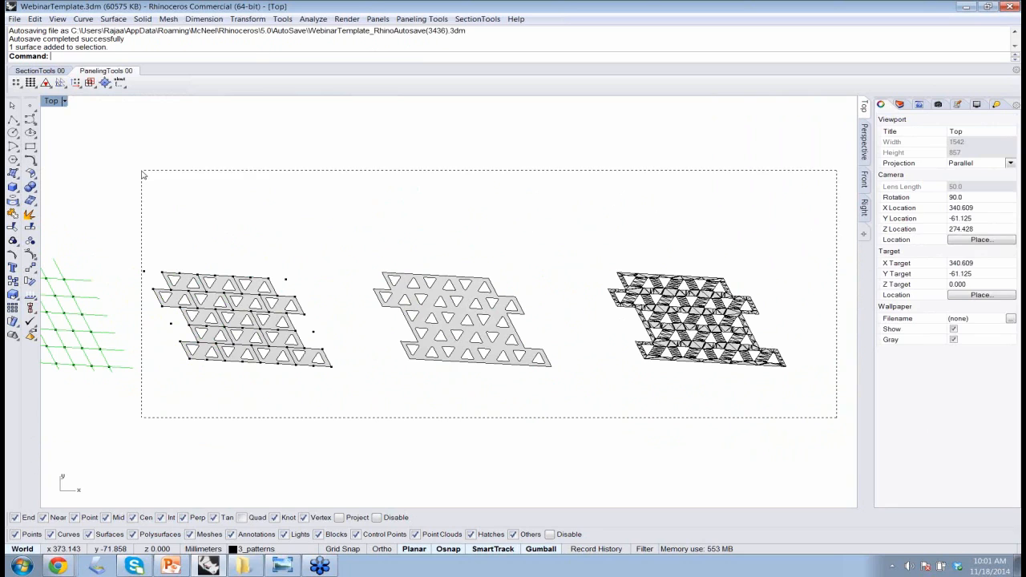
{"action": "left_click_drag", "start_coordinate": [143, 172], "coordinate": [143, 173]}
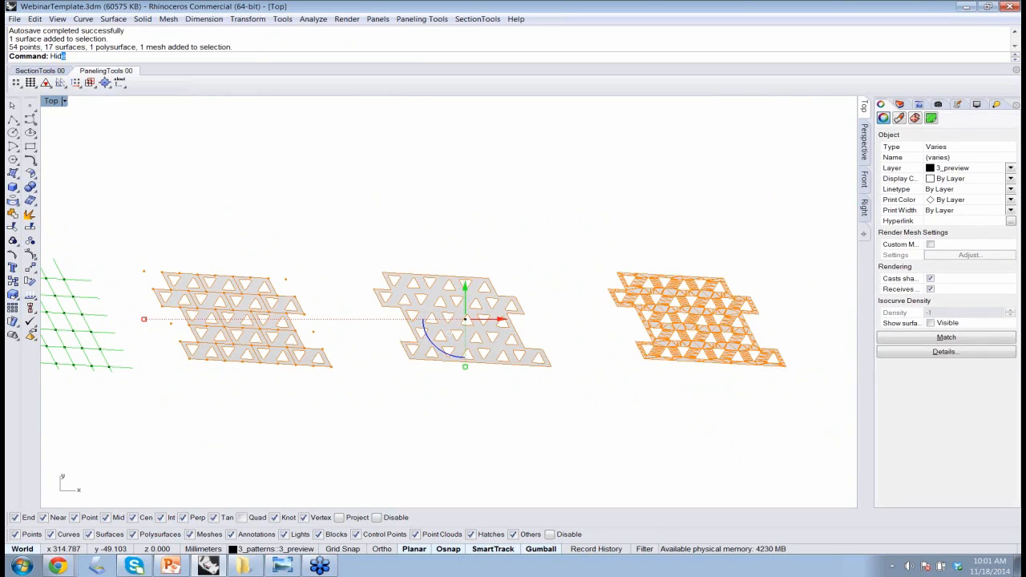
{"action": "key", "text": "Return"}
Hide the existing group of points at the intersections of the green grid, leaving only its curves
{"action": "right_click_drag", "start_coordinate": [227, 259], "coordinate": [574, 278]}
{"action": "scroll", "coordinate": [391, 351], "scroll_direction": "up", "scroll_amount": 4}
{"action": "scroll", "coordinate": [391, 351], "scroll_direction": "up", "scroll_amount": 2}
{"action": "right_click_drag", "start_coordinate": [385, 353], "coordinate": [468, 357]}
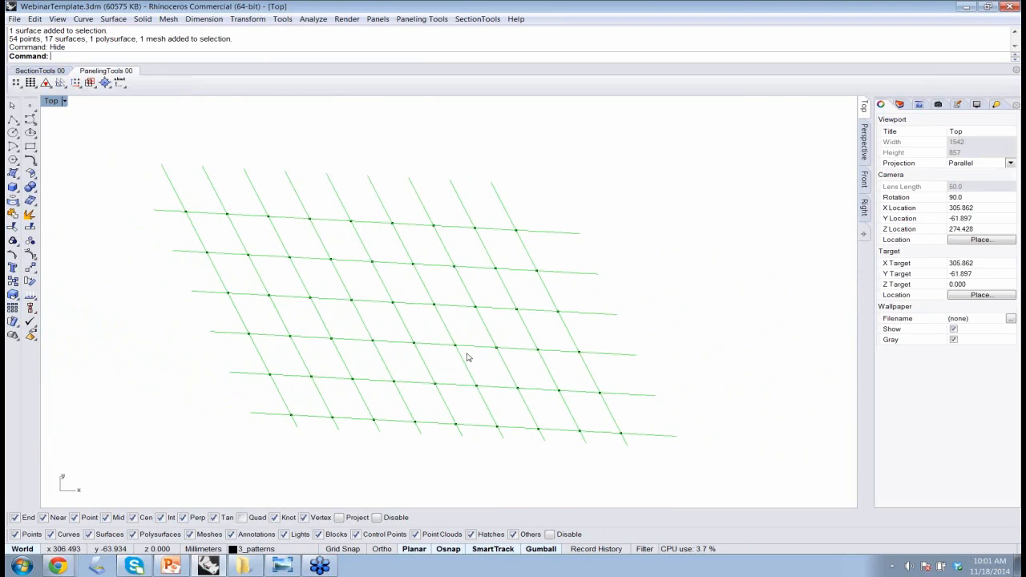
{"action": "left_click", "coordinate": [457, 426]}
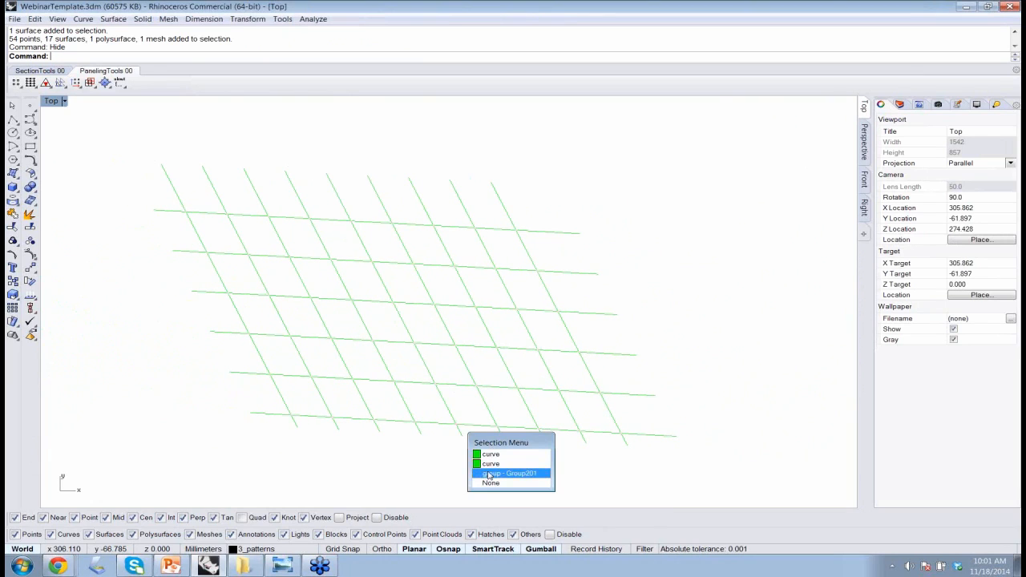
{"action": "left_click", "coordinate": [486, 473]}
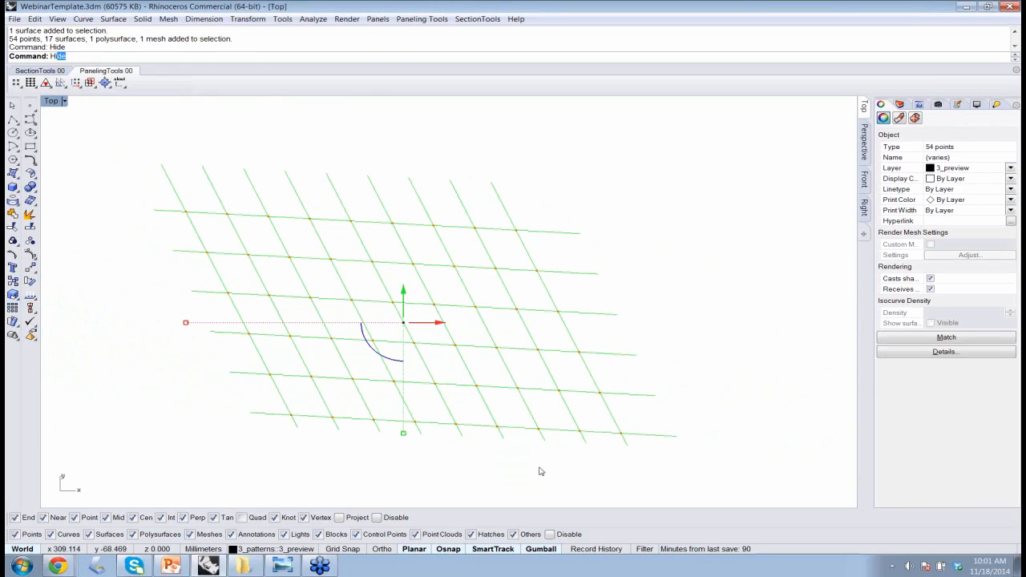
{"action": "key", "text": "Return"}
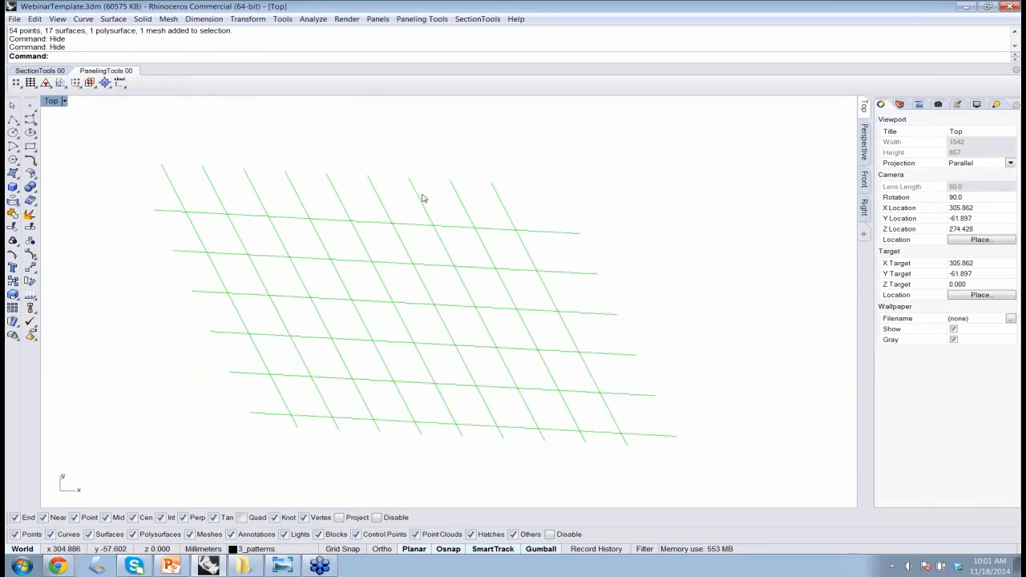
Start Intersect Grid of Curves with curve order sorting off, using the six near-horizontal curves, lowest to highest, as the first direction
{"action": "left_click", "coordinate": [425, 21]}
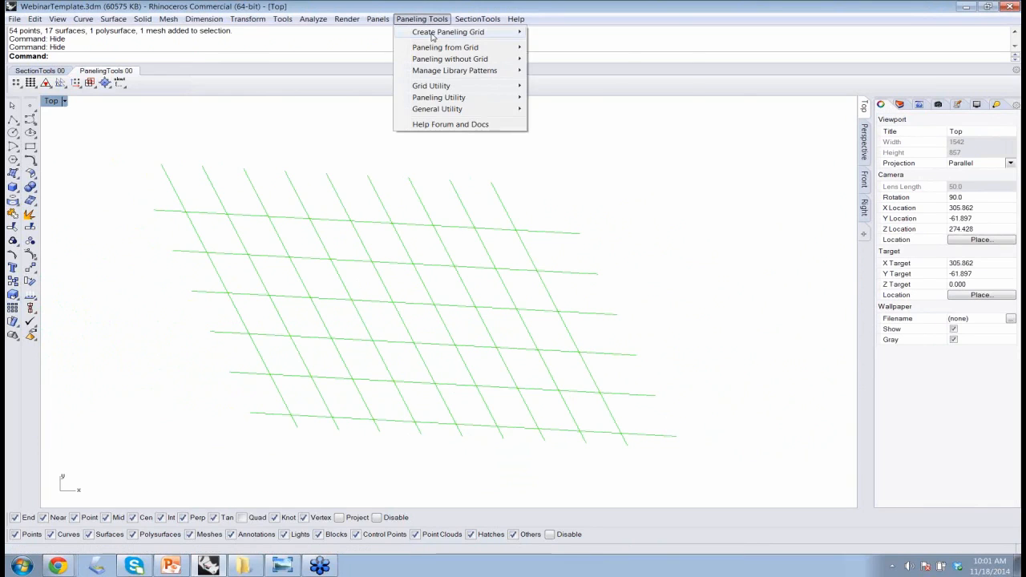
{"action": "mouse_move", "coordinate": [453, 32]}
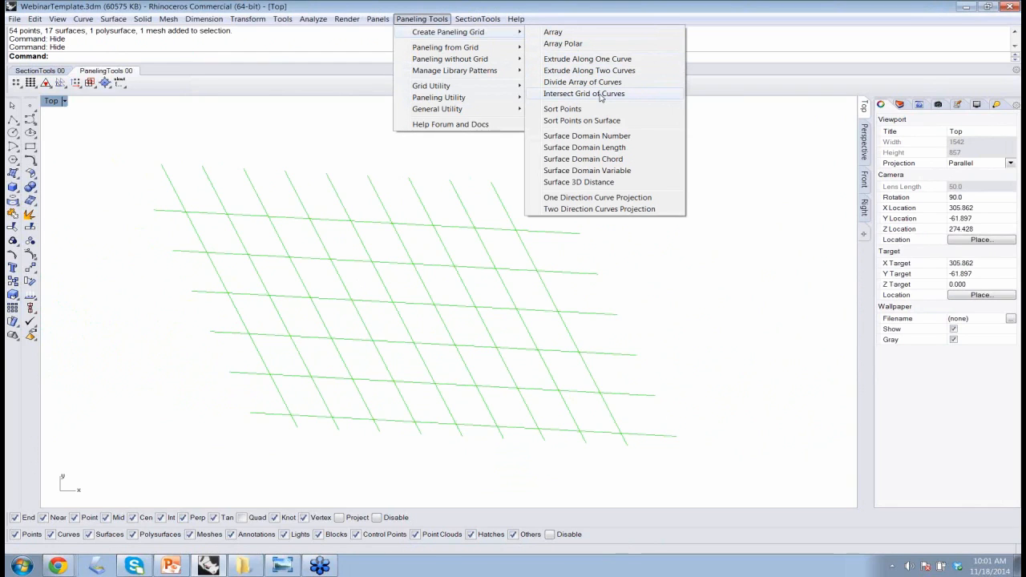
{"action": "left_click", "coordinate": [600, 94]}
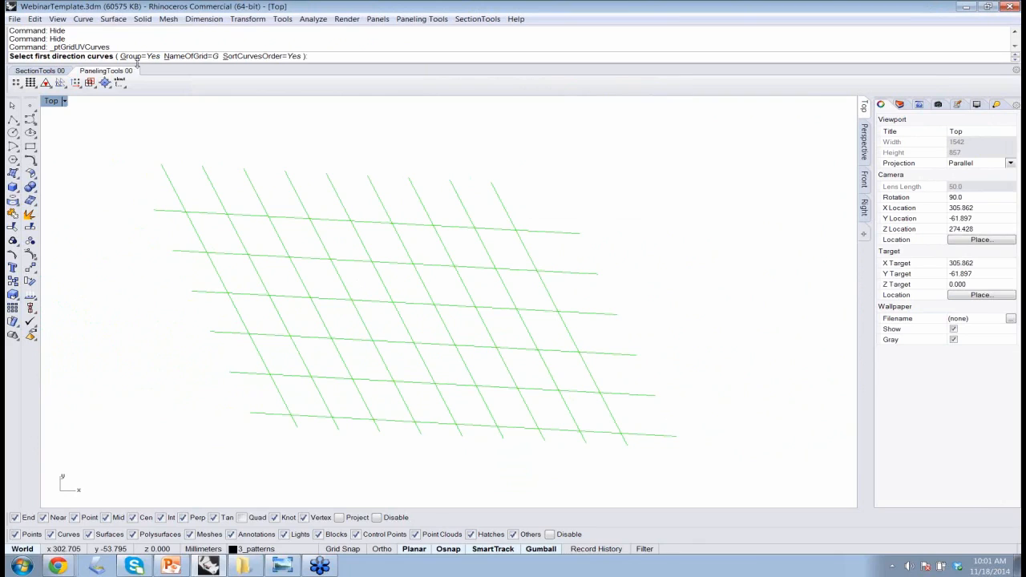
{"action": "left_click", "coordinate": [263, 56]}
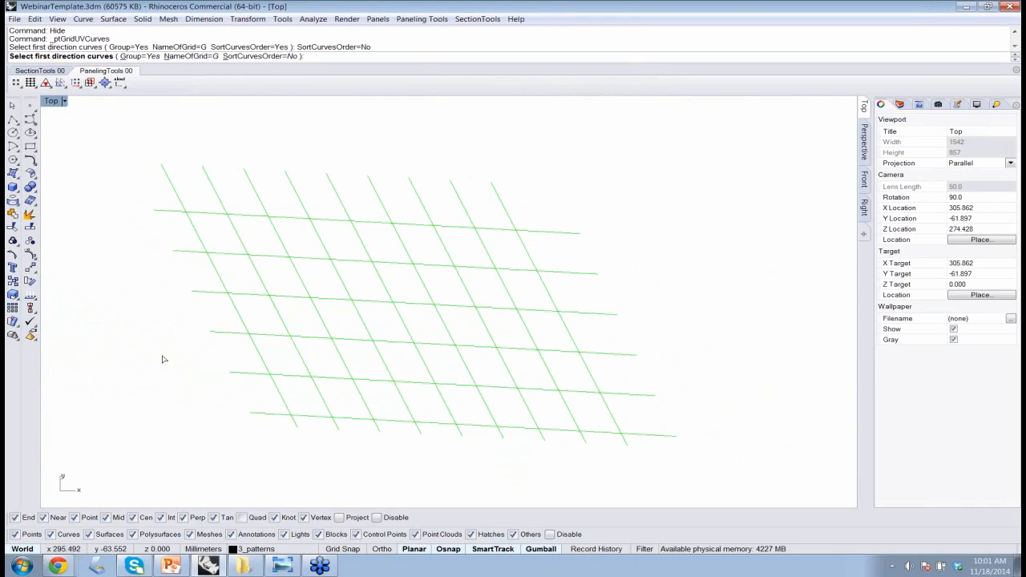
{"action": "left_click", "coordinate": [263, 416]}
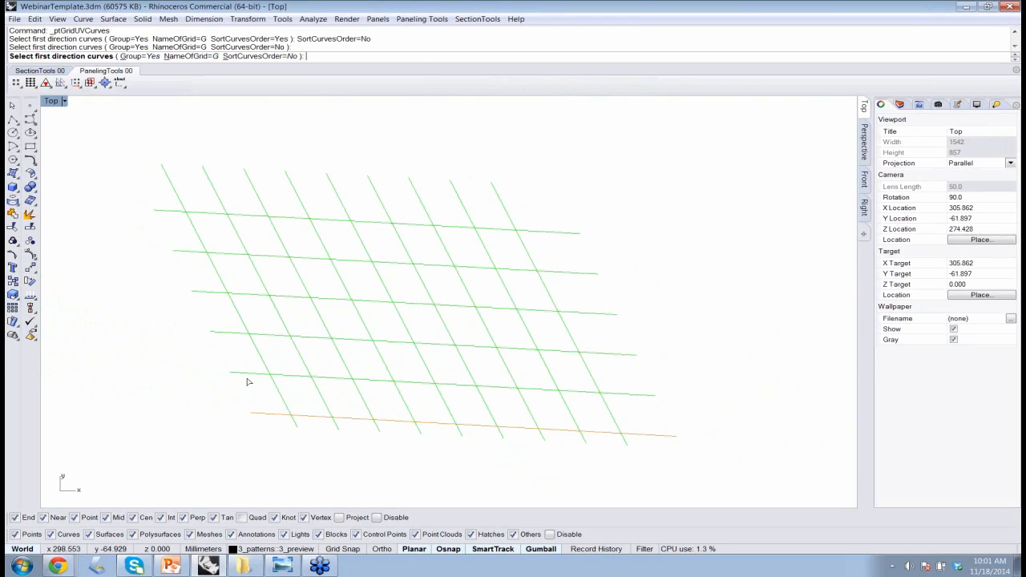
{"action": "left_click", "coordinate": [247, 375]}
{"action": "left_click", "coordinate": [217, 331]}
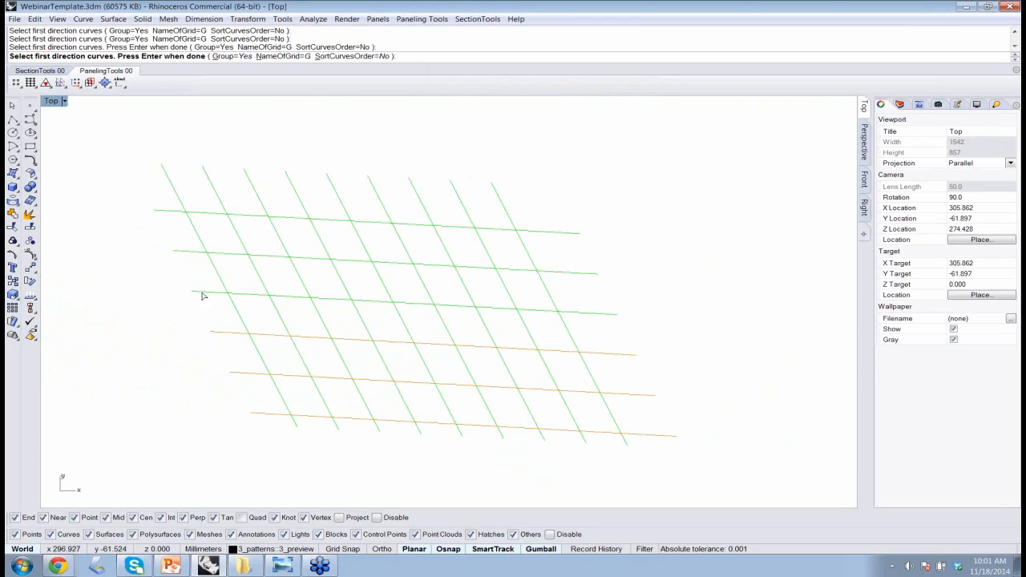
{"action": "left_click", "coordinate": [199, 295]}
{"action": "left_click", "coordinate": [179, 253]}
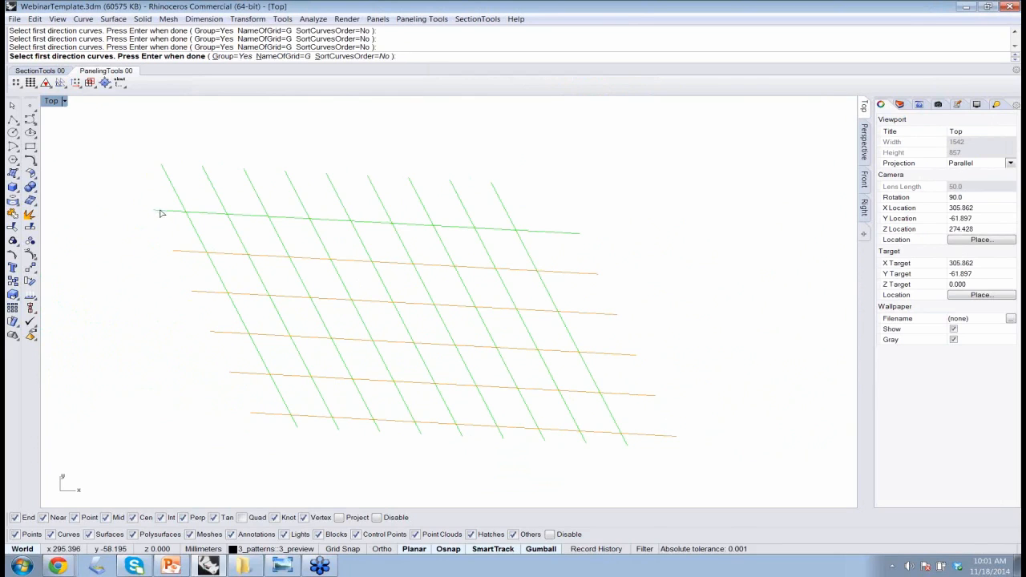
{"action": "left_click", "coordinate": [160, 212]}
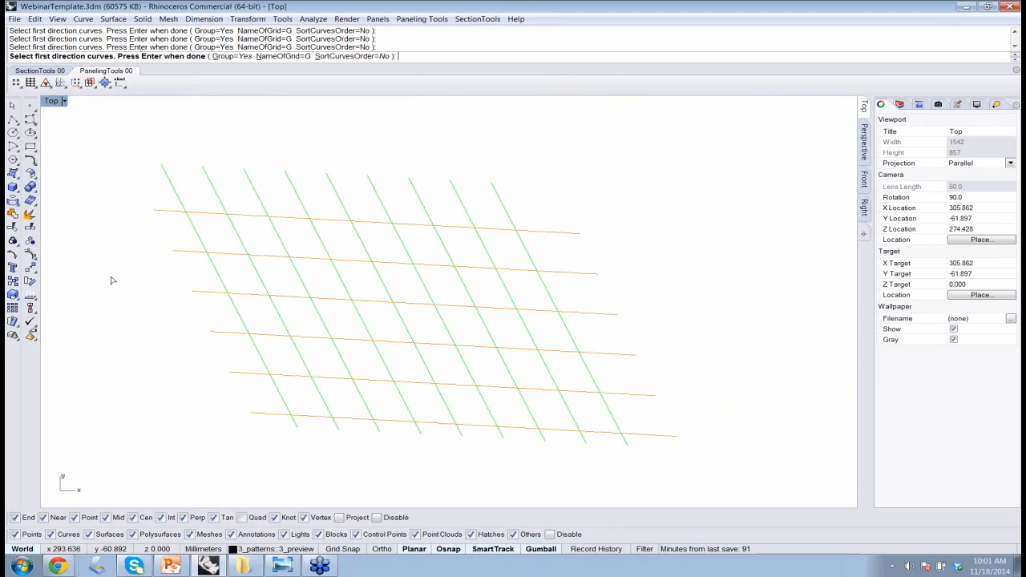
{"action": "key", "text": "Return"}
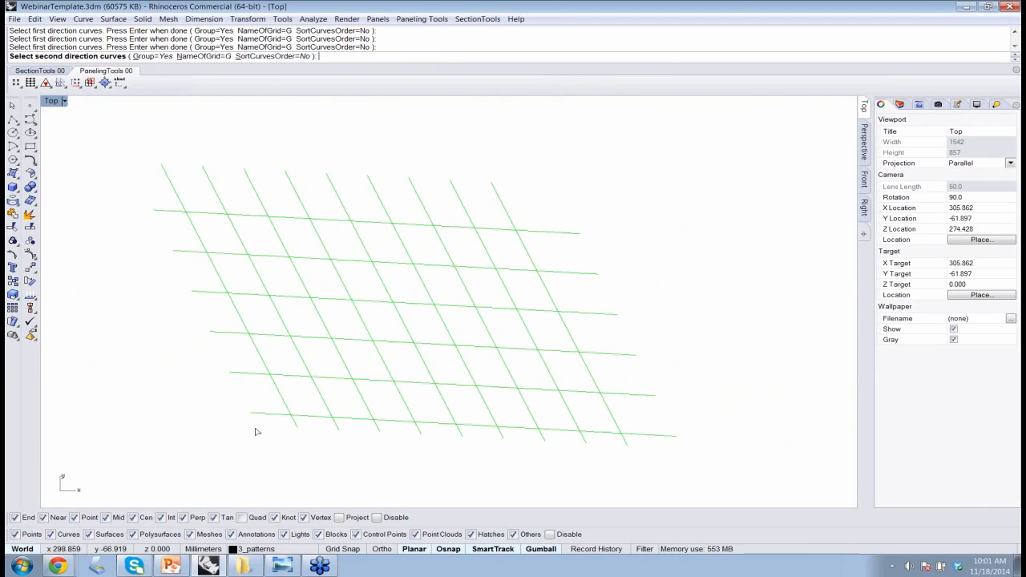
Choose the nine slanted curves in order from left to right as the second direction and create the paneling grid
{"action": "left_click", "coordinate": [297, 429]}
{"action": "left_click", "coordinate": [338, 427]}
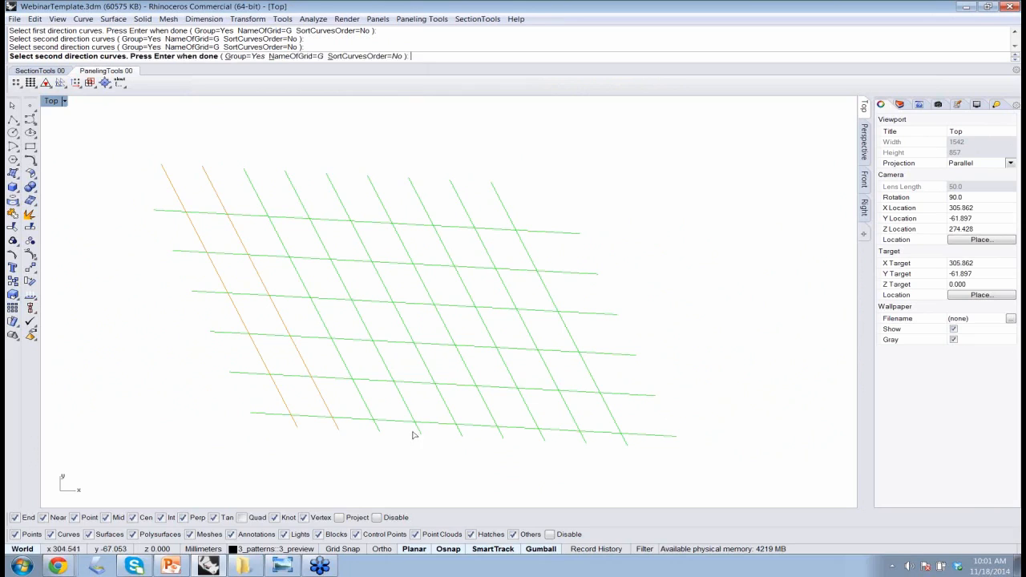
{"action": "left_click", "coordinate": [379, 431]}
{"action": "left_click", "coordinate": [419, 432]}
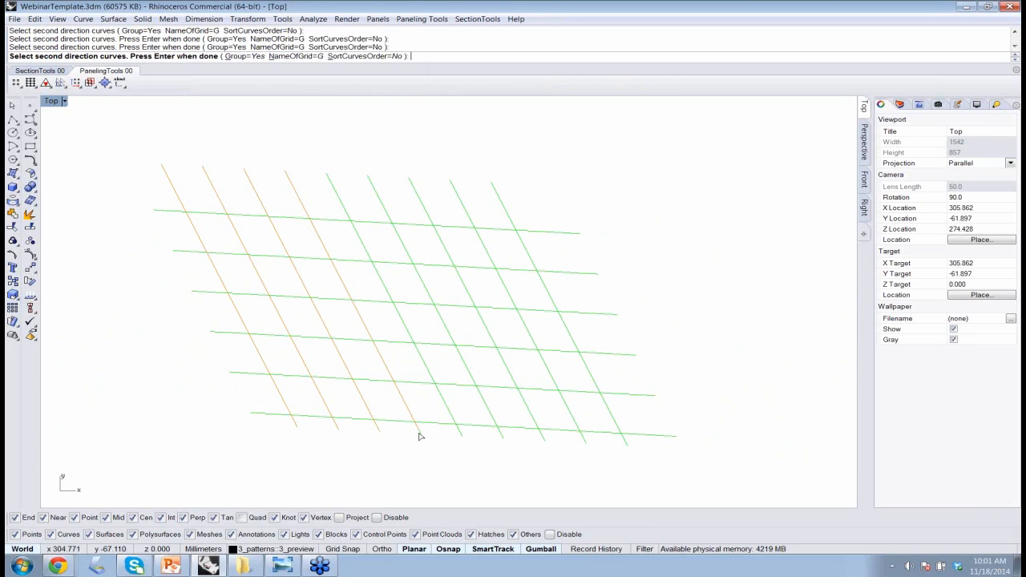
{"action": "left_click", "coordinate": [460, 435]}
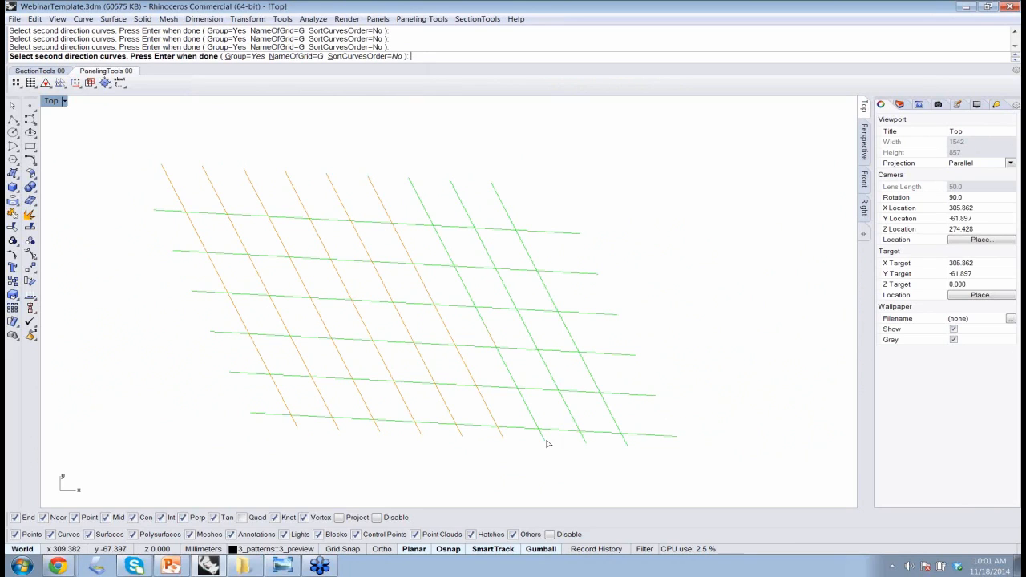
{"action": "left_click", "coordinate": [546, 443]}
{"action": "left_click", "coordinate": [583, 441]}
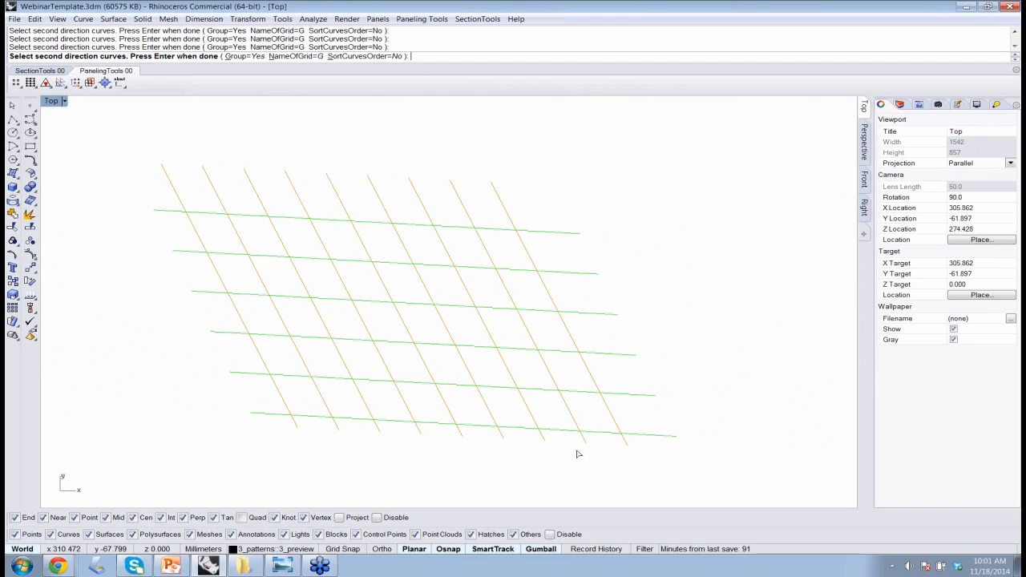
{"action": "key", "text": "Return"}
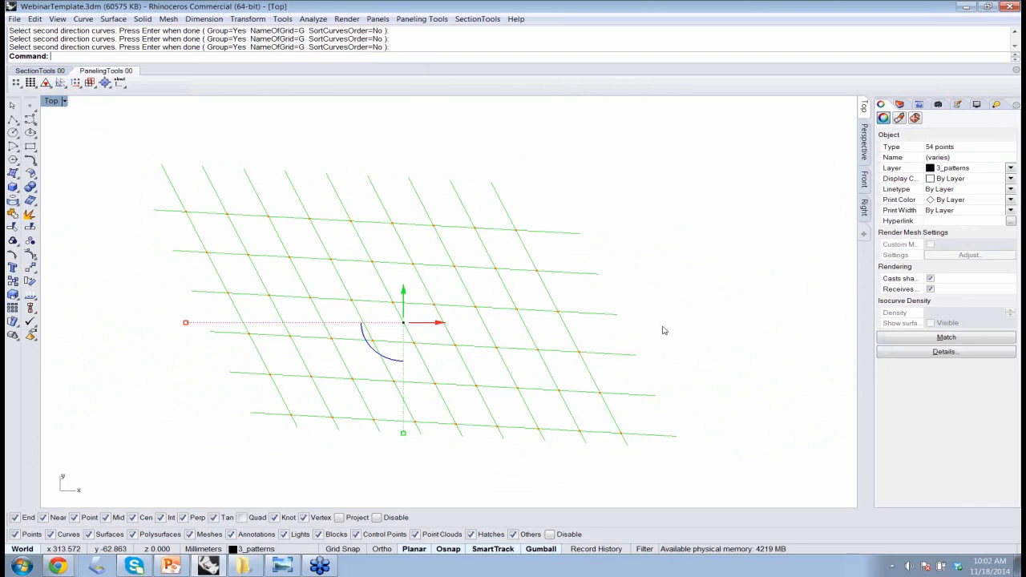
{"action": "key", "text": "Escape"}
{"action": "right_click_drag", "start_coordinate": [337, 368], "coordinate": [483, 348]}
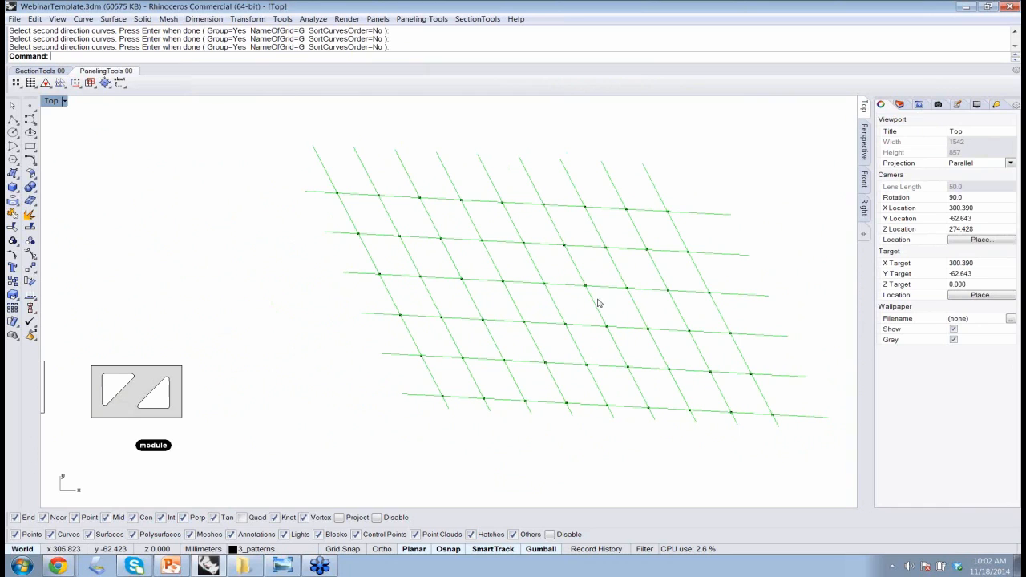
{"action": "left_click", "coordinate": [411, 21]}
{"action": "left_click", "coordinate": [588, 50]}
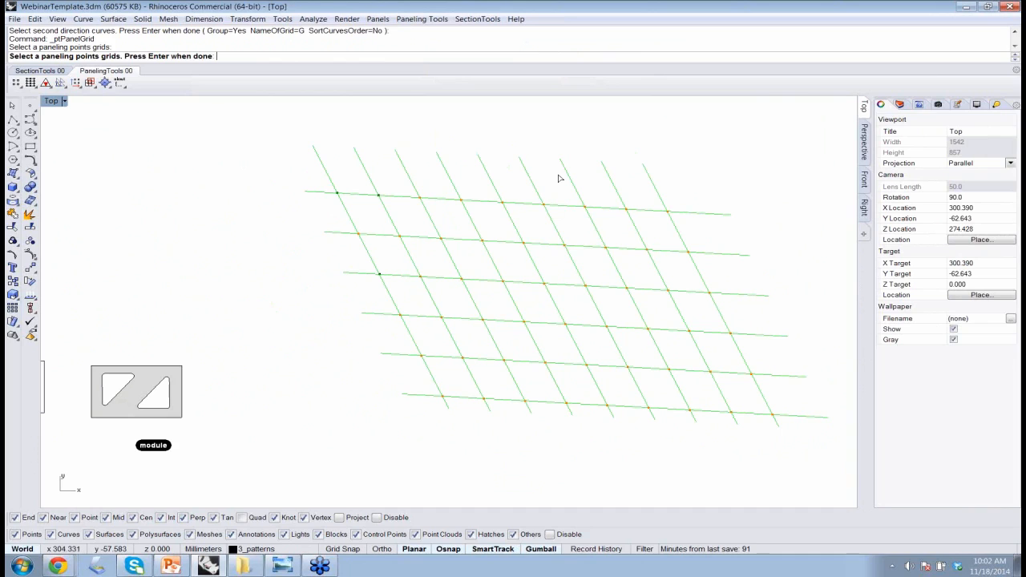
{"action": "key", "text": "Return"}
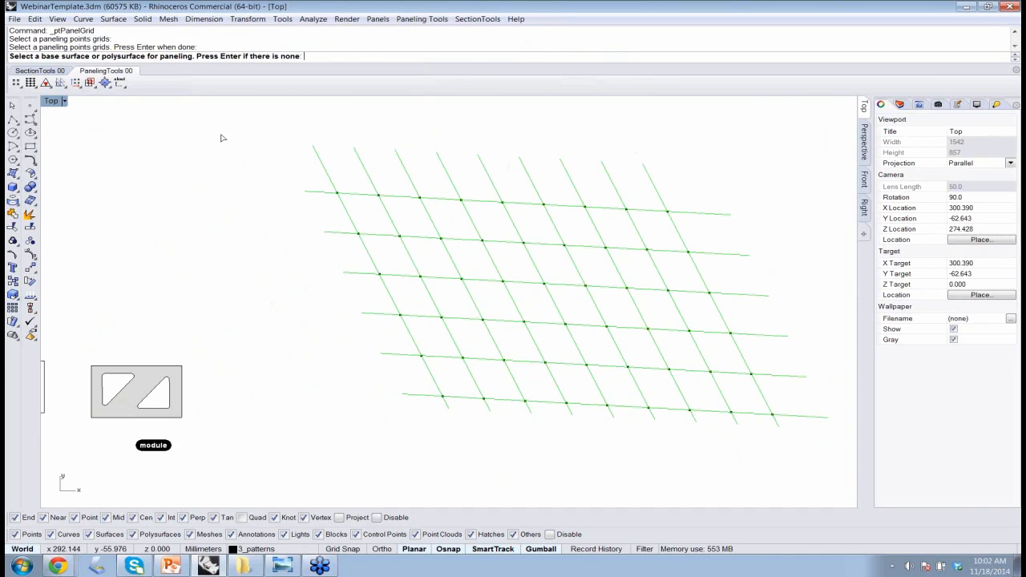
{"action": "key", "text": "Return"}
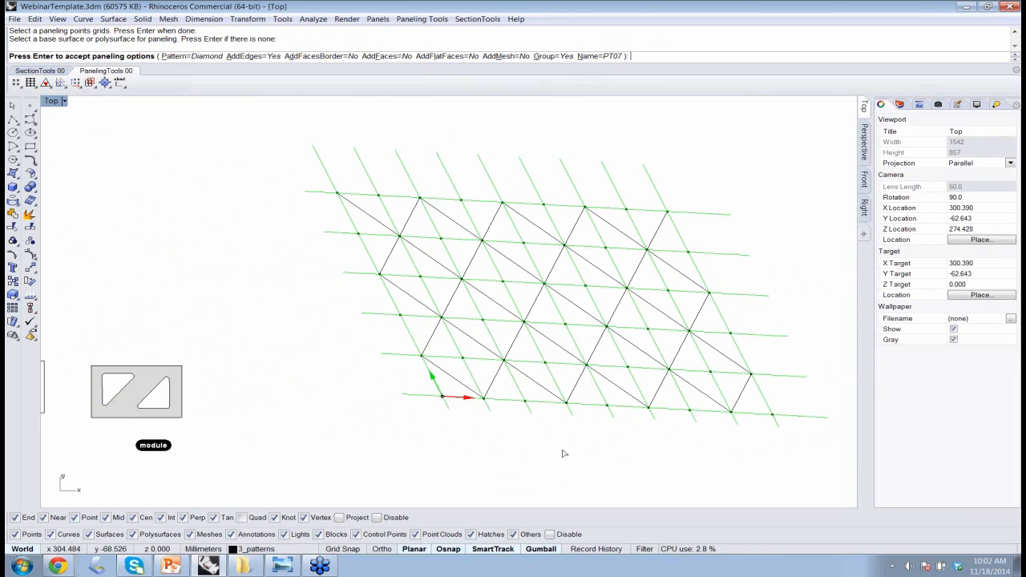
{"action": "key", "text": "Escape"}
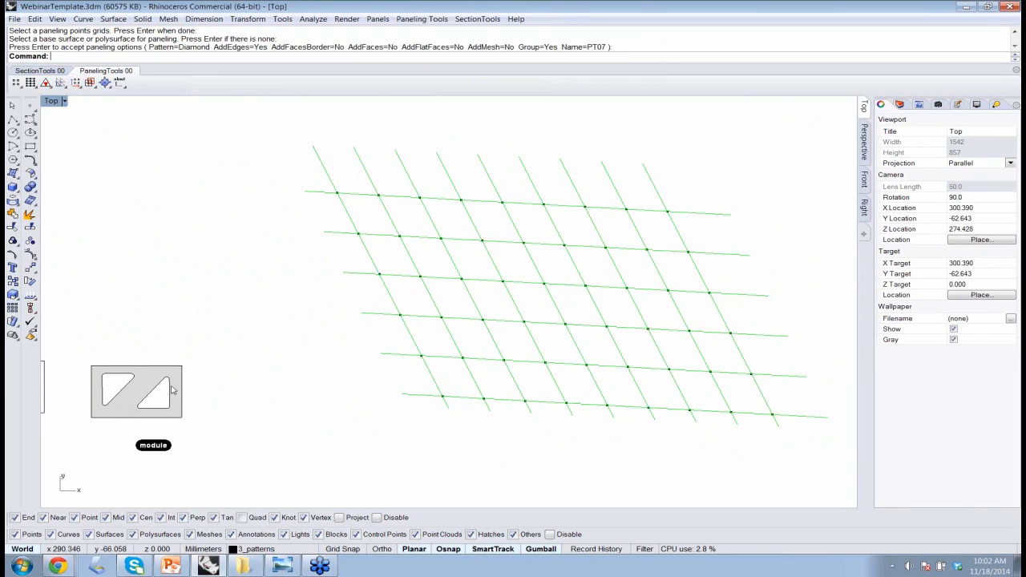
Move the shaded module surface and its text dot horizontally closer to the paneling grid
{"action": "left_click_drag", "start_coordinate": [192, 452], "coordinate": [91, 362]}
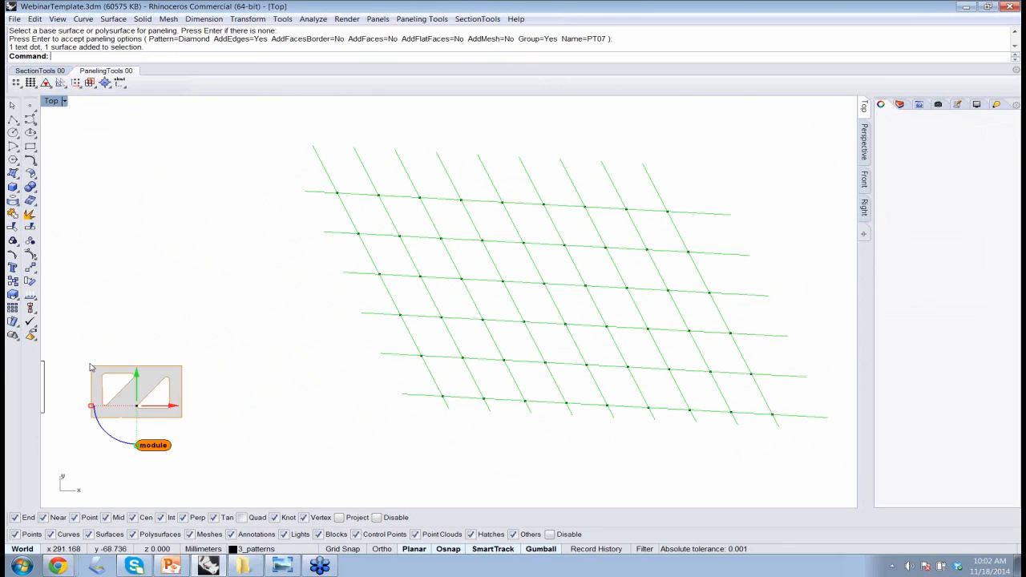
{"action": "left_click_drag", "start_coordinate": [175, 406], "coordinate": [287, 407]}
{"action": "left_click", "coordinate": [315, 451]}
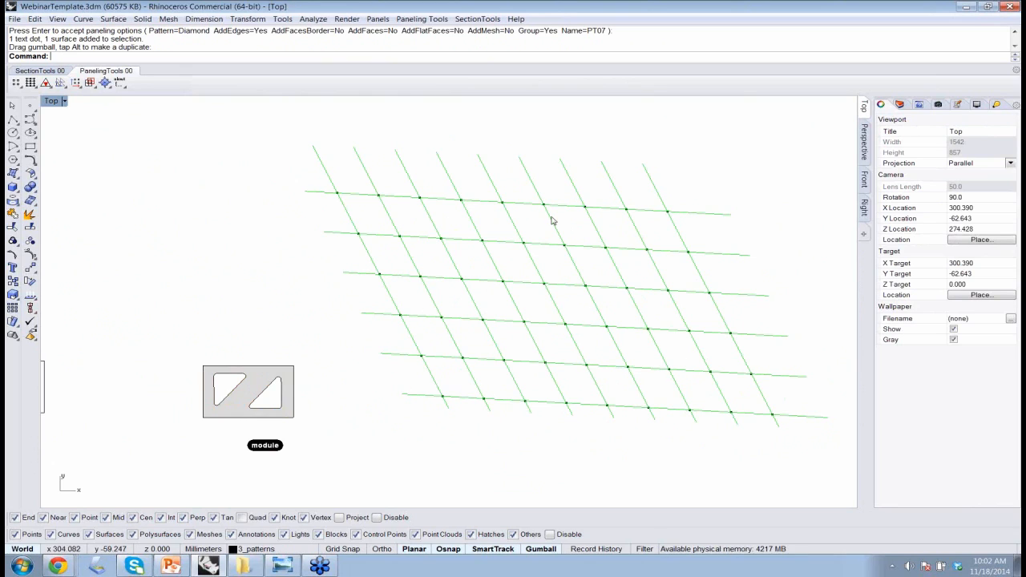
Start orienting the shaded module to the grid, using its lower-left corner as origin and its other three corners as x, y and fourth reference points
{"action": "left_click", "coordinate": [428, 20]}
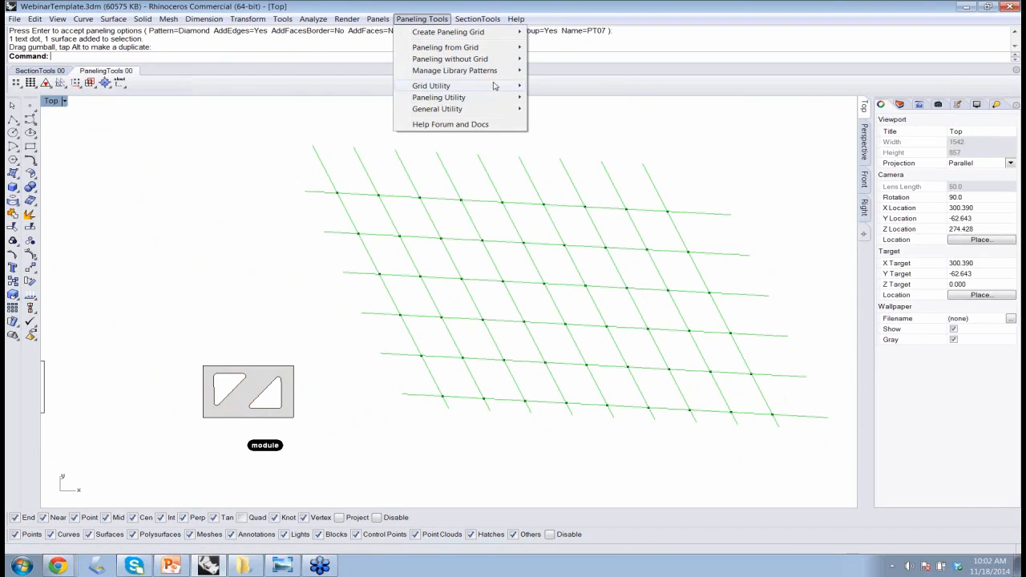
{"action": "mouse_move", "coordinate": [494, 47]}
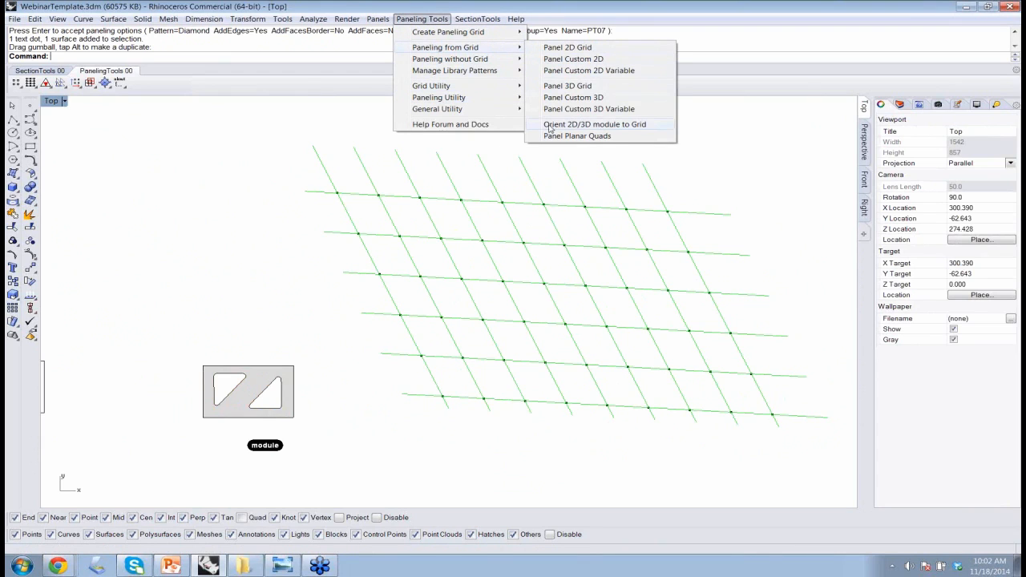
{"action": "left_click", "coordinate": [632, 126]}
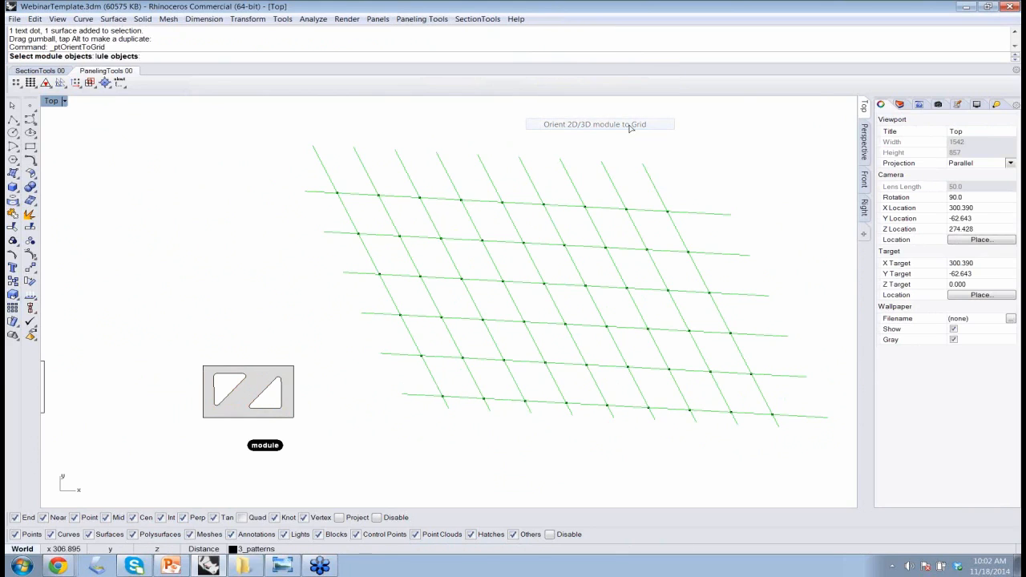
{"action": "left_click", "coordinate": [212, 410]}
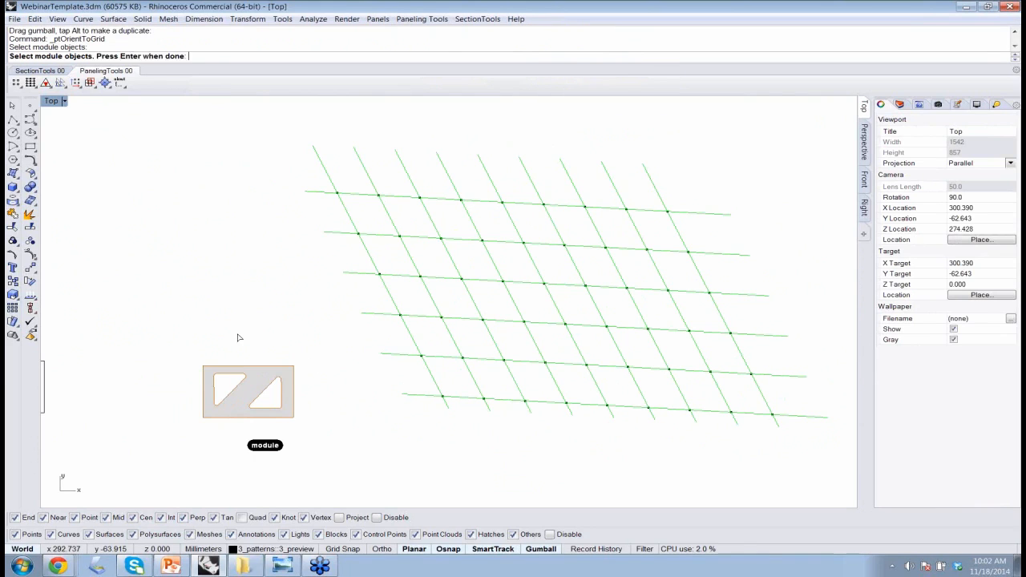
{"action": "key", "text": "Return"}
{"action": "left_click", "coordinate": [202, 416]}
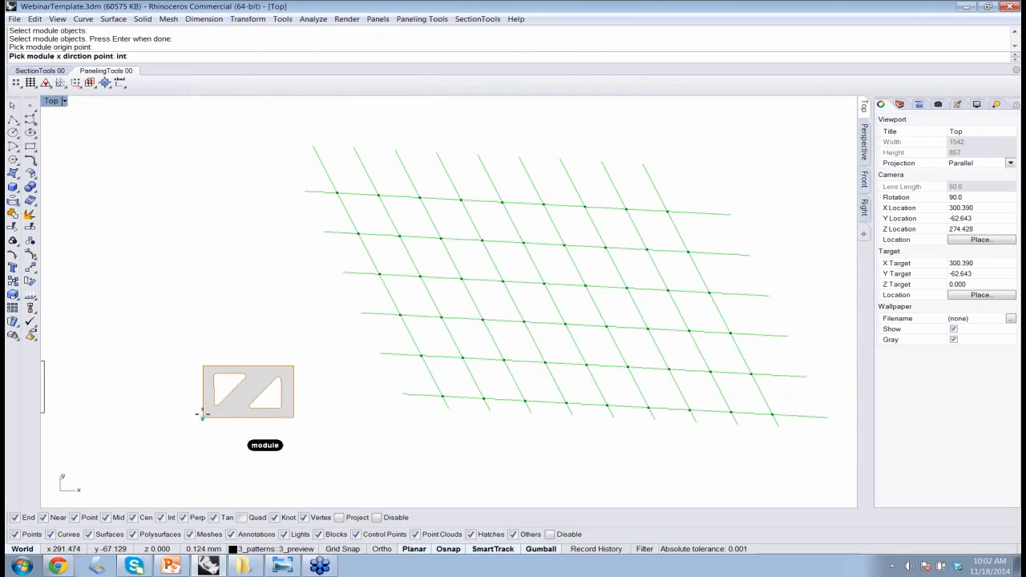
{"action": "left_click", "coordinate": [294, 417]}
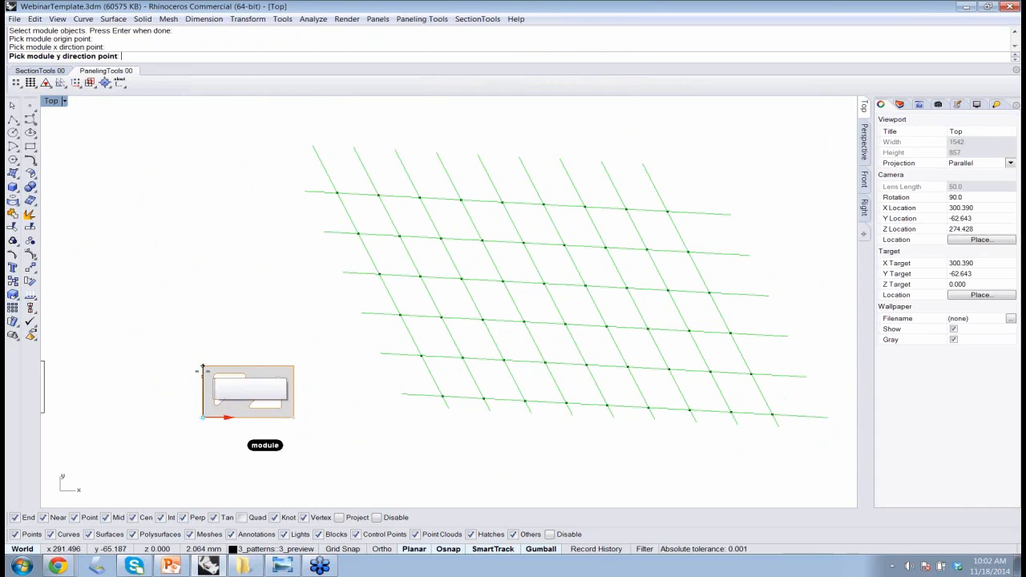
{"action": "left_click", "coordinate": [202, 366]}
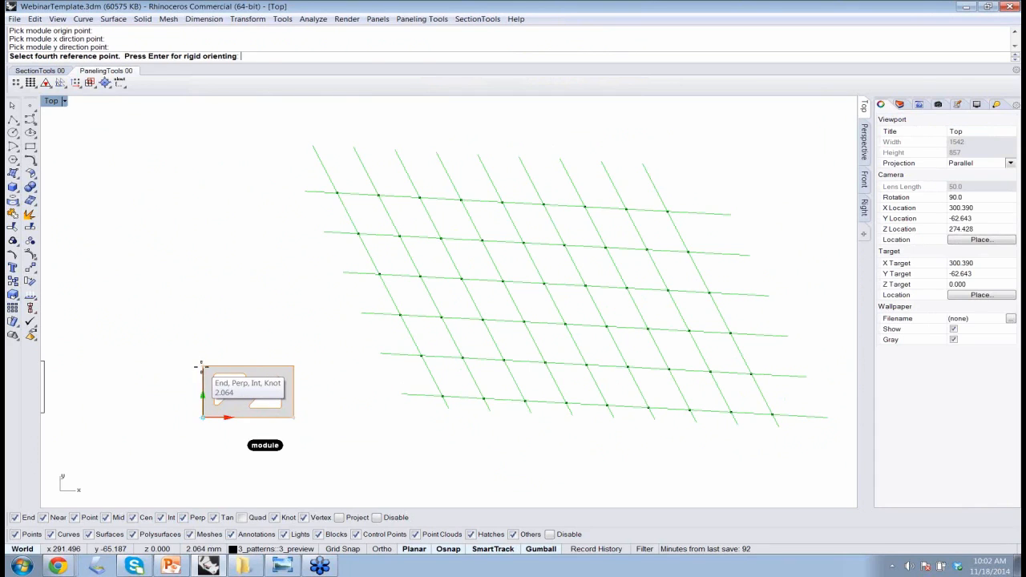
{"action": "left_click", "coordinate": [291, 368]}
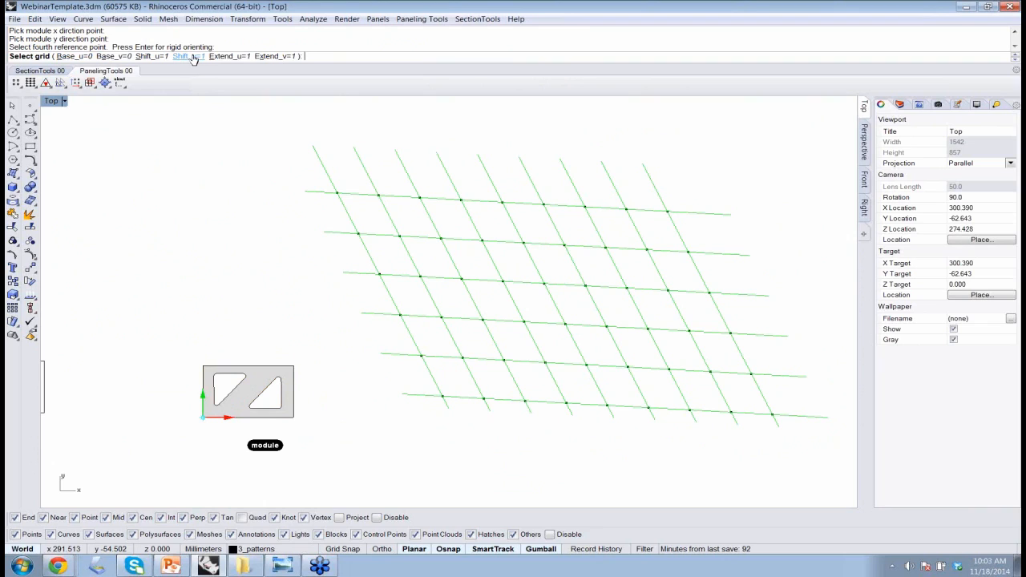
Set the orientation options Shift_v to 3 and Extend_u to 2, and end the command without choosing a grid
{"action": "left_click", "coordinate": [190, 56]}
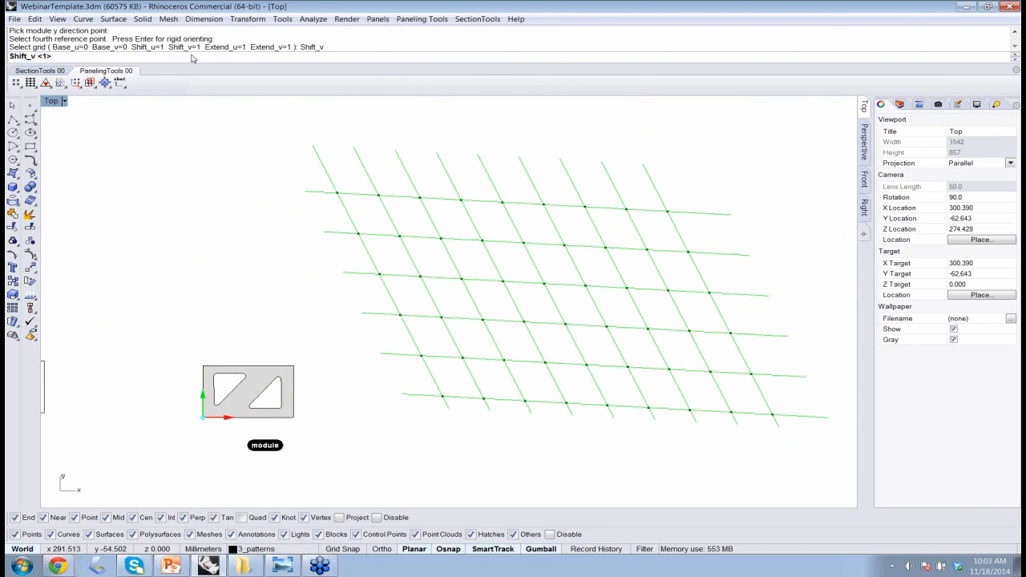
{"action": "type", "text": "3"}
{"action": "key", "text": "Return"}
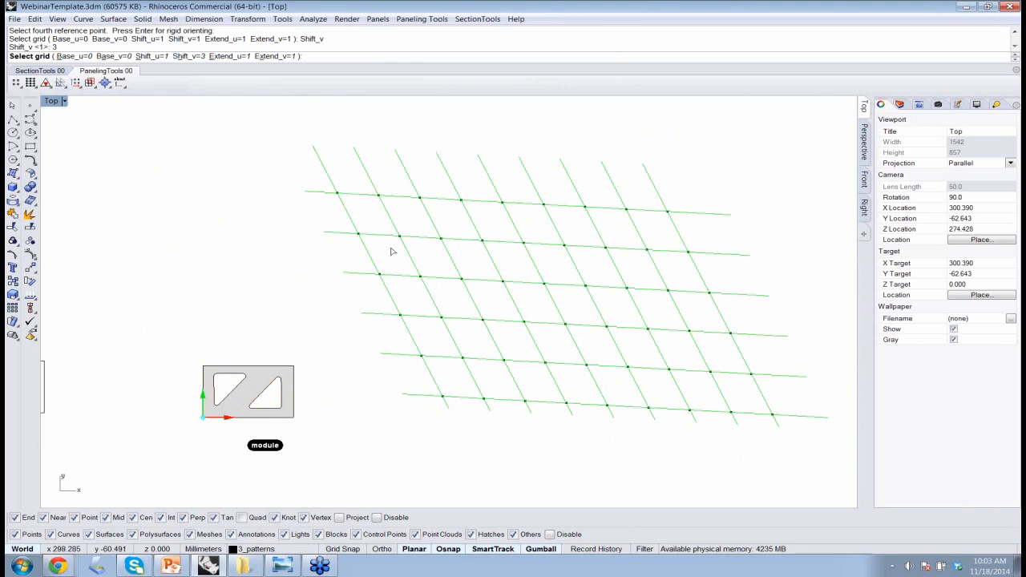
{"action": "right_click_drag", "start_coordinate": [178, 308], "coordinate": [862, 307]}
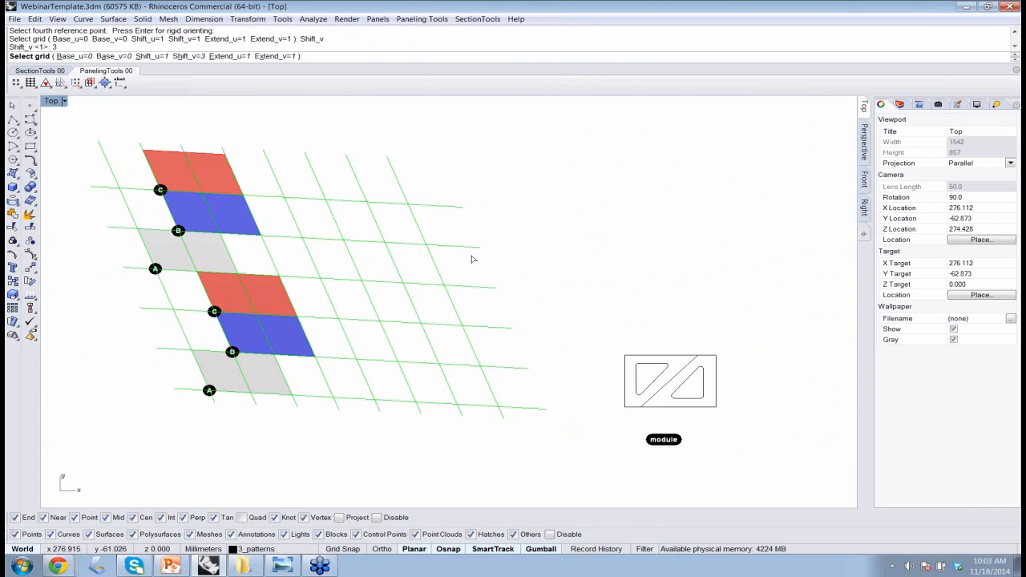
{"action": "right_click_drag", "start_coordinate": [799, 294], "coordinate": [73, 299]}
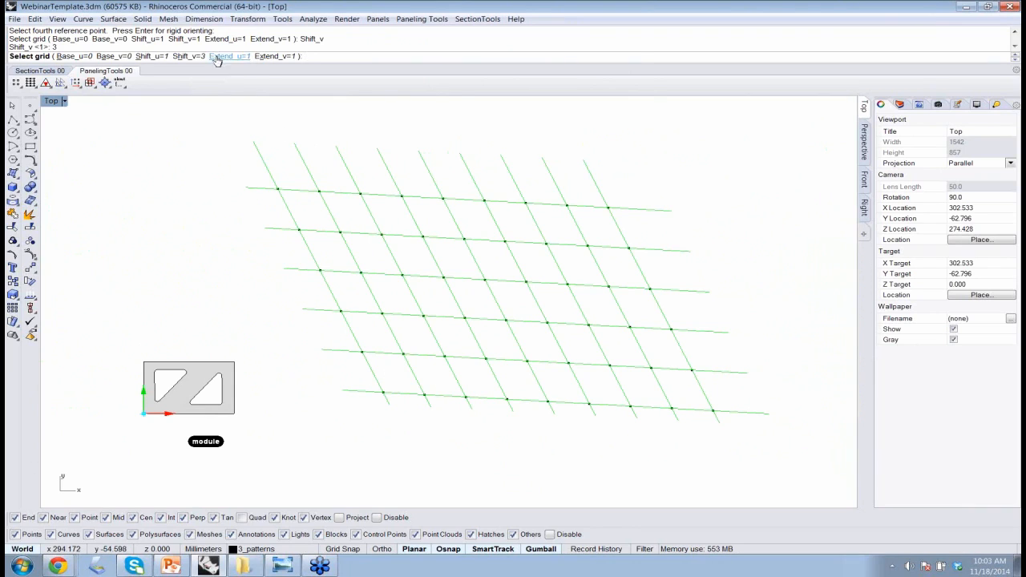
{"action": "left_click", "coordinate": [241, 57]}
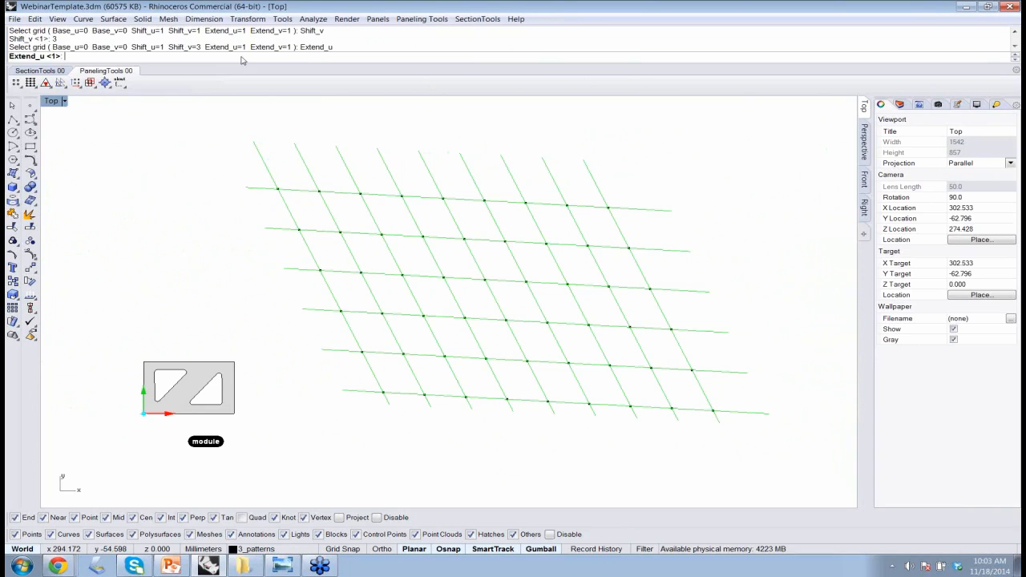
{"action": "key", "text": "Return"}
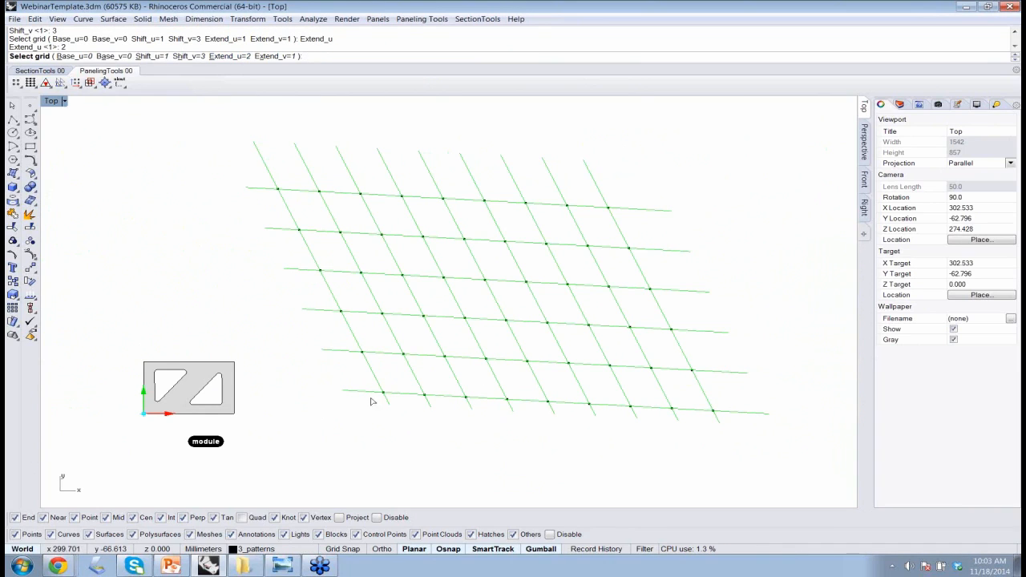
{"action": "key", "text": "Return"}
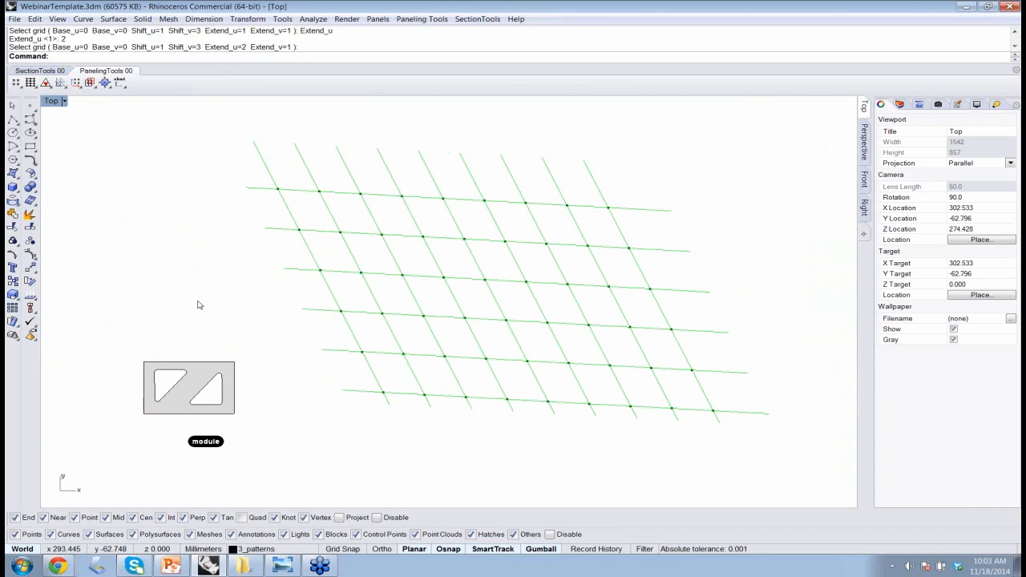
Try to orient the four-corner module onto the paneling grid with Shift_u 1, Shift_v 3 and Extend_u 2, and undo the placement
{"action": "key", "text": "Return"}
{"action": "left_click", "coordinate": [205, 413]}
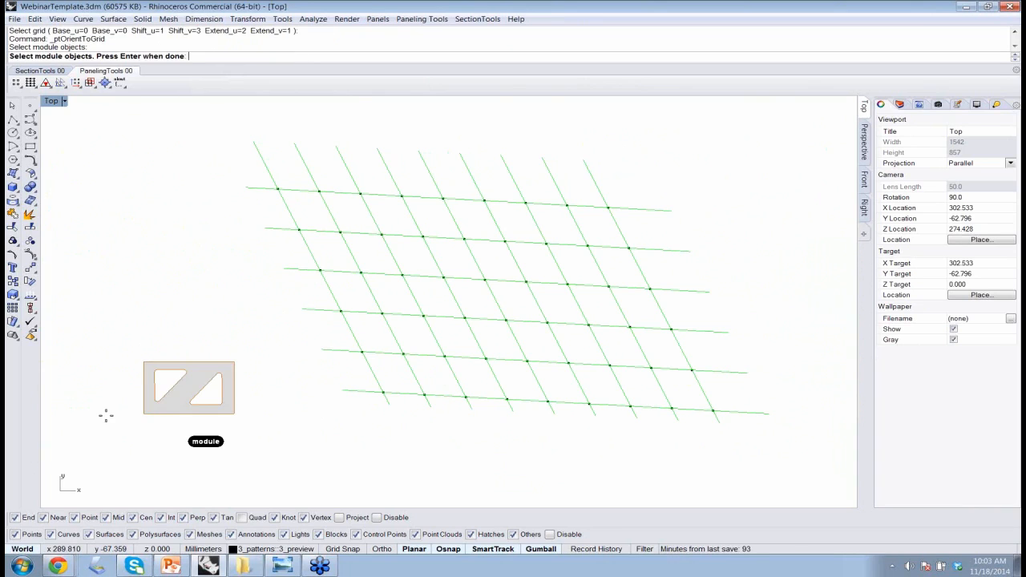
{"action": "key", "text": "Return"}
{"action": "left_click", "coordinate": [145, 414]}
{"action": "left_click", "coordinate": [245, 411]}
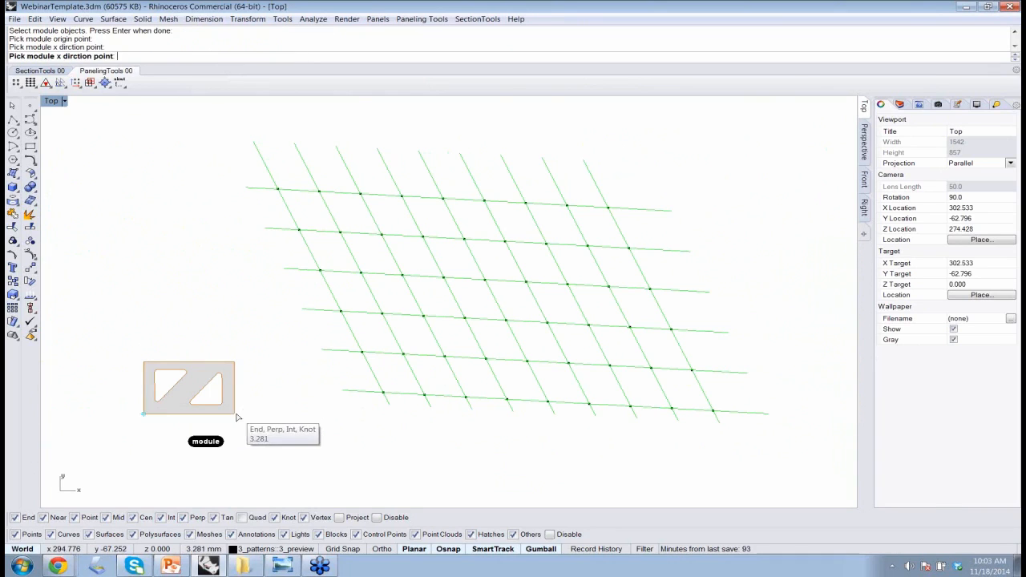
{"action": "left_click", "coordinate": [144, 363]}
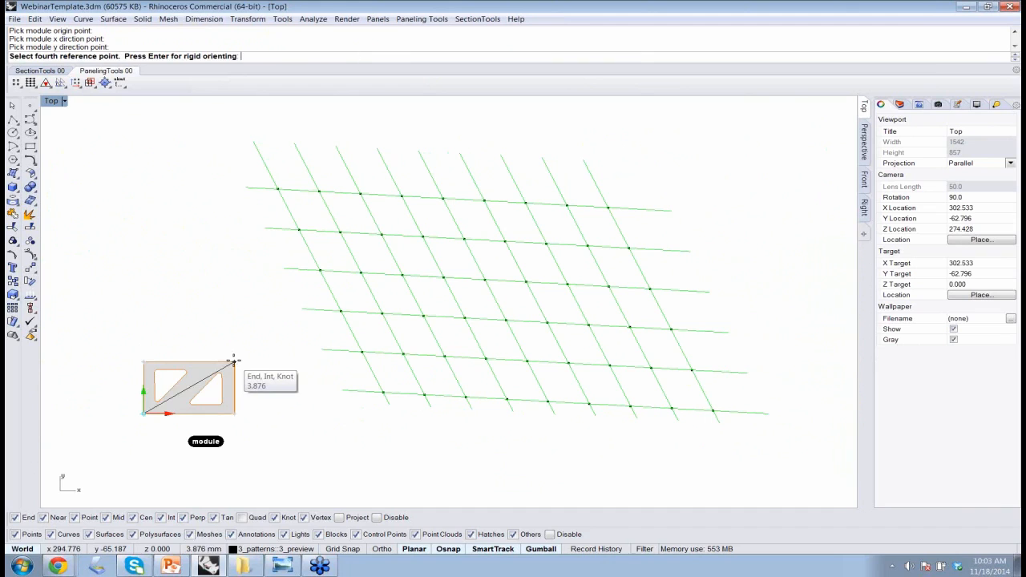
{"action": "left_click", "coordinate": [234, 360]}
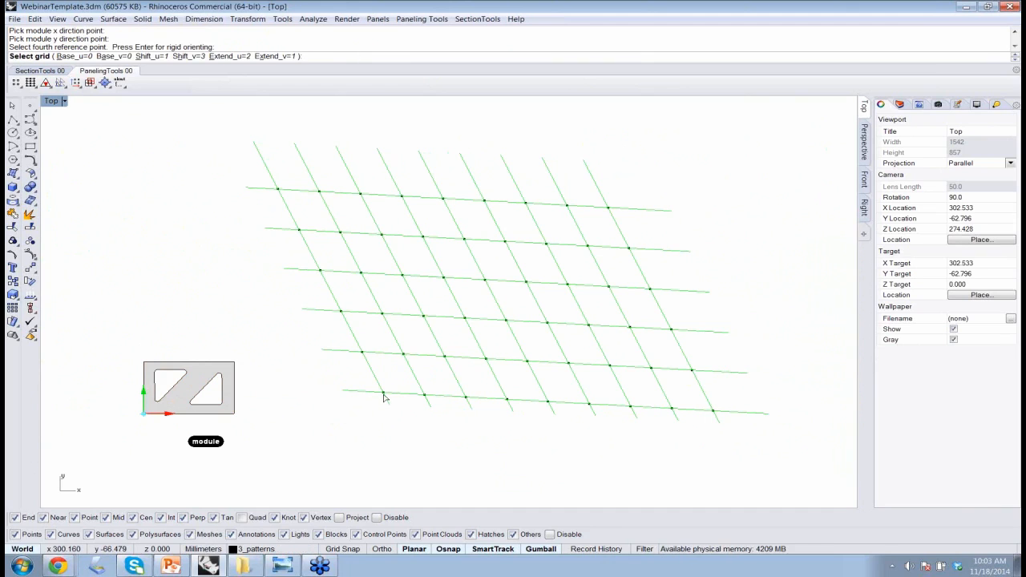
{"action": "left_click", "coordinate": [383, 394]}
{"action": "key", "text": "Return"}
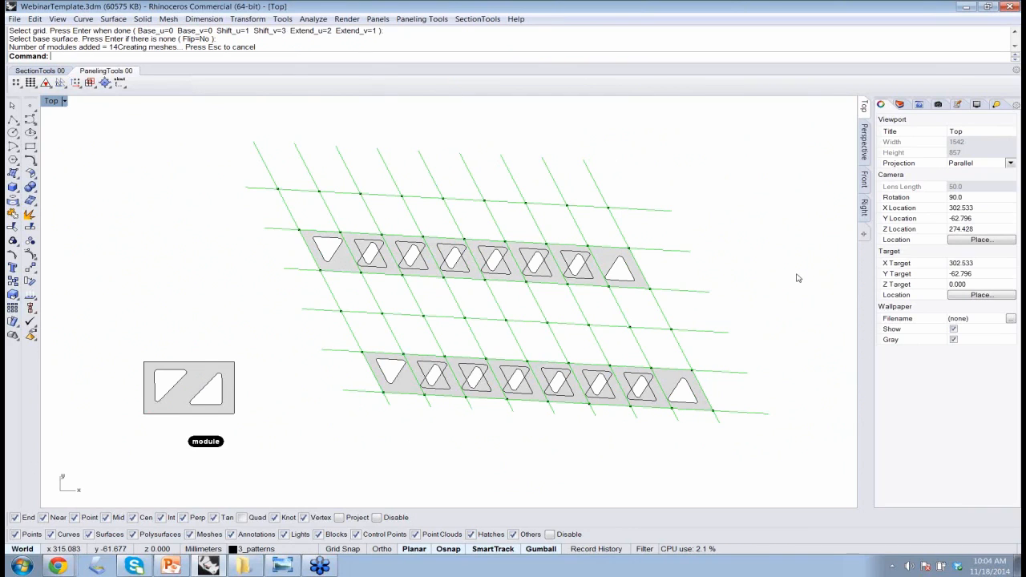
{"action": "key", "text": "ctrl+z"}
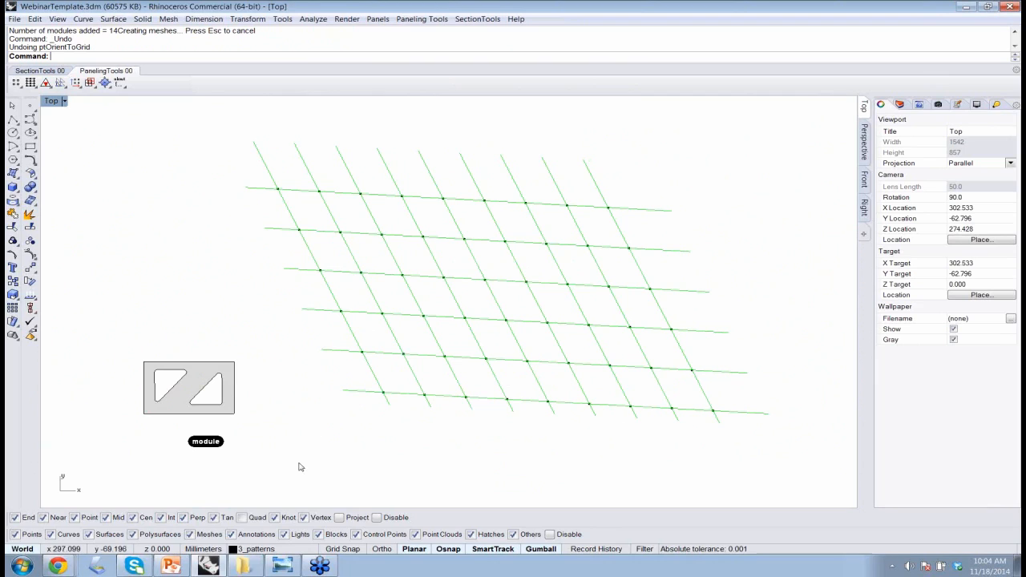
Restart orienting the shaded module to the grid, with its lower-left corner as origin and its adjacent corners as x and y directions
{"action": "key", "text": "Return"}
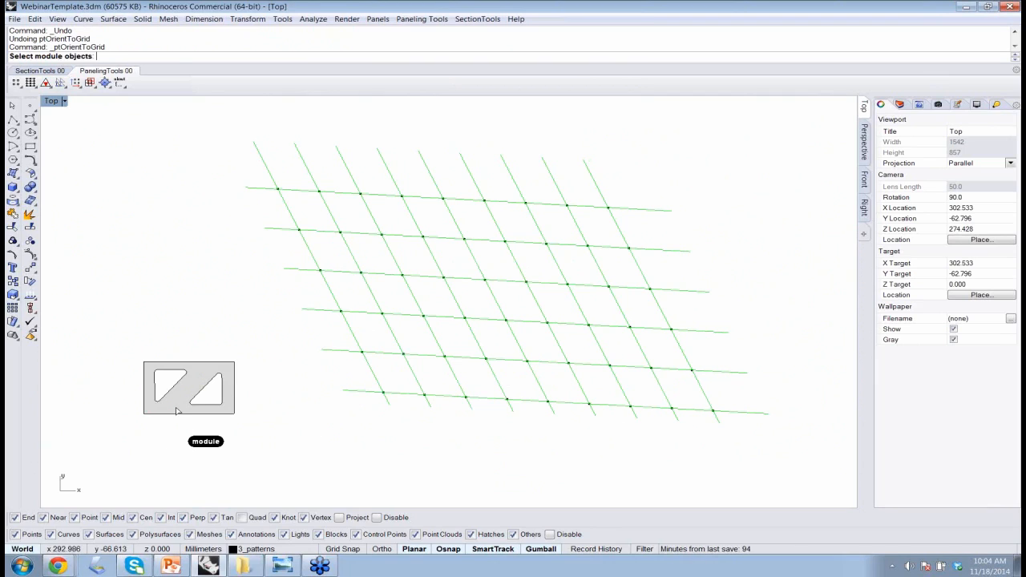
{"action": "key", "text": "Return"}
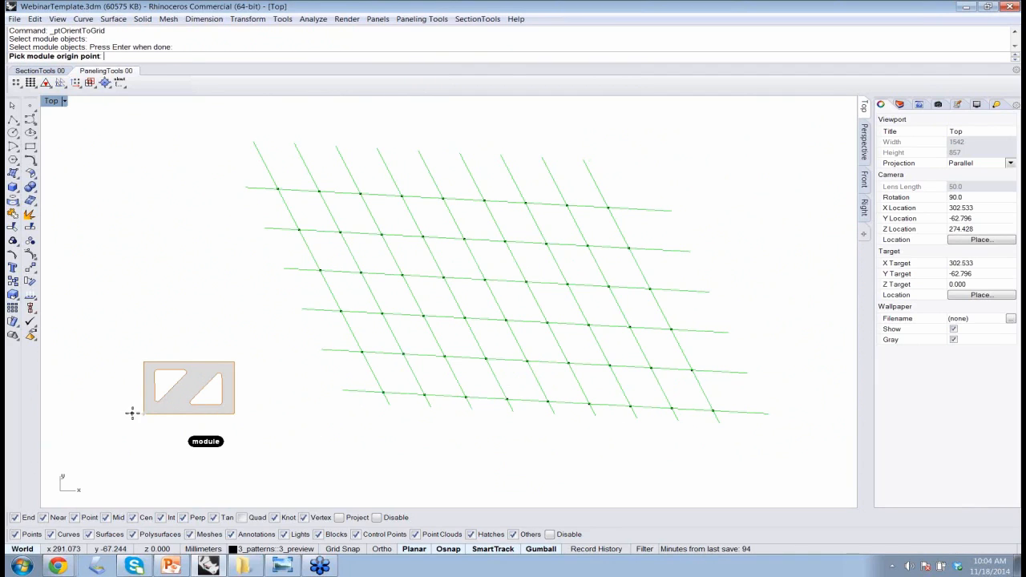
{"action": "left_click", "coordinate": [141, 414]}
{"action": "left_click", "coordinate": [234, 414]}
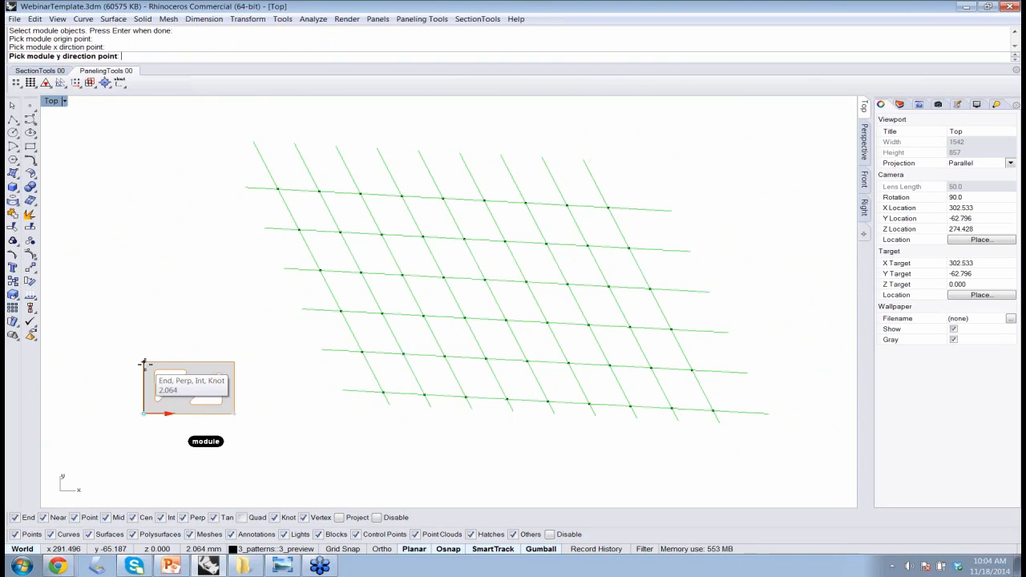
{"action": "left_click", "coordinate": [144, 362]}
{"action": "key", "text": "Return"}
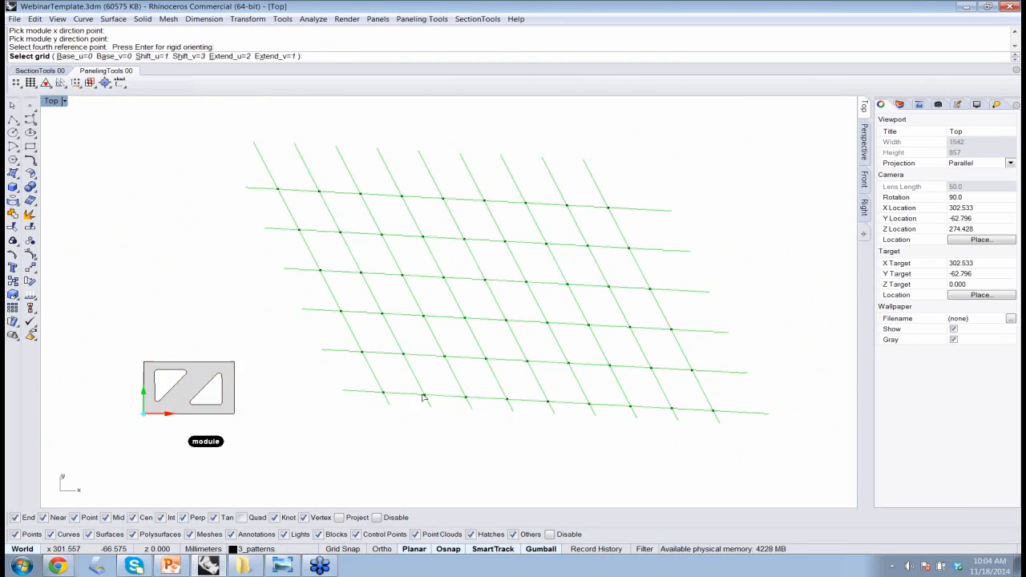
Set Shift_u to 2 and orient the module onto the paneling grid with no base surface
{"action": "left_click", "coordinate": [154, 57]}
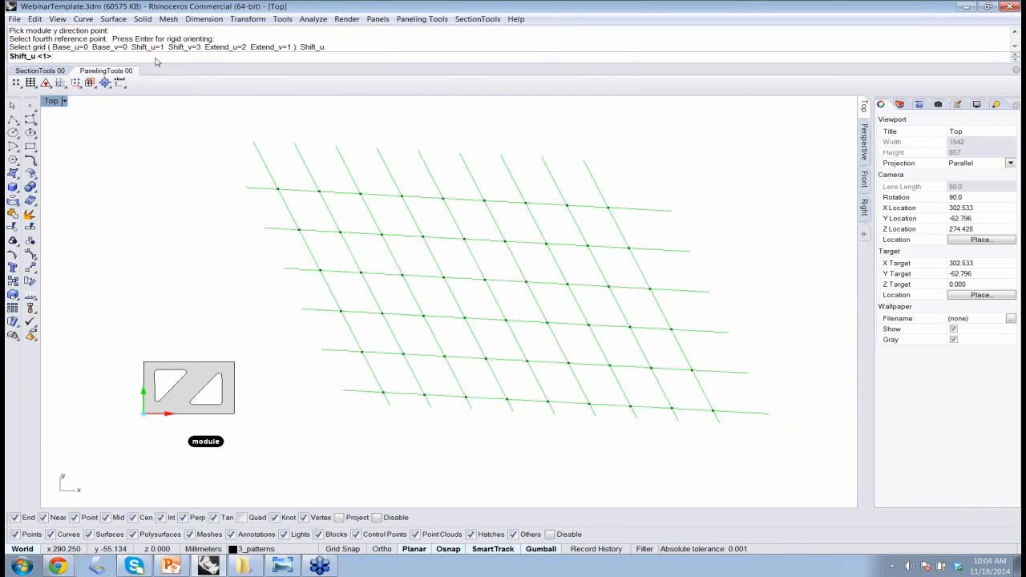
{"action": "type", "text": "2"}
{"action": "key", "text": "Return"}
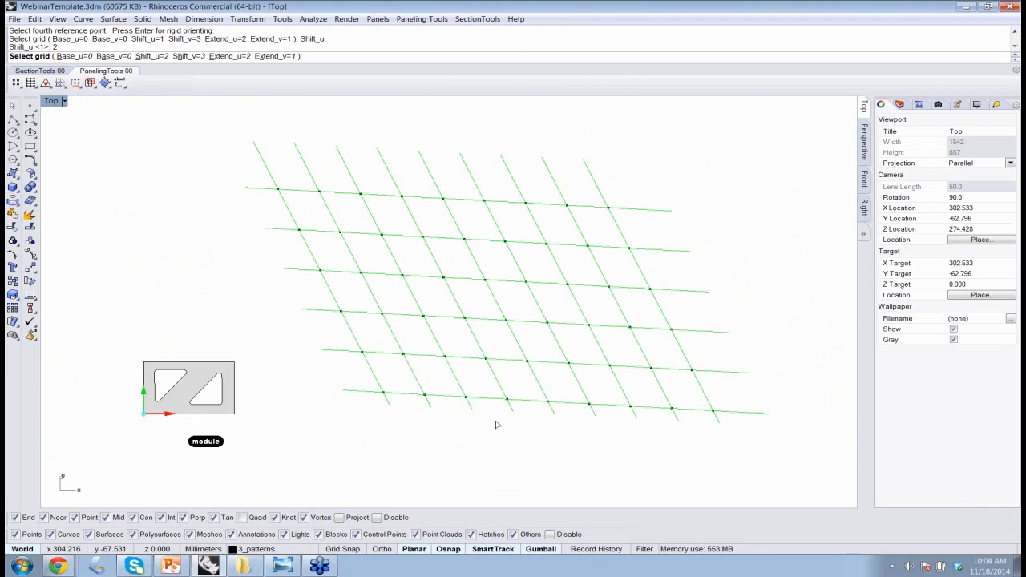
{"action": "left_click", "coordinate": [383, 393]}
{"action": "key", "text": "Return"}
{"action": "key", "text": "Return"}
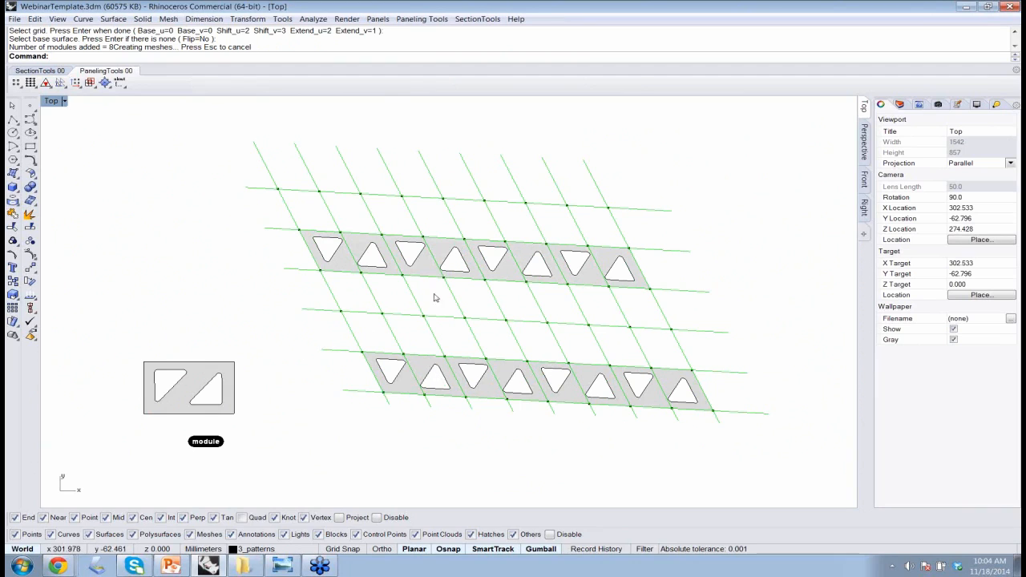
Start another module-to-grid orientation for the next set of rows, reusing the shaded module and its lower-left origin with x and y corners
{"action": "right_click", "coordinate": [202, 230]}
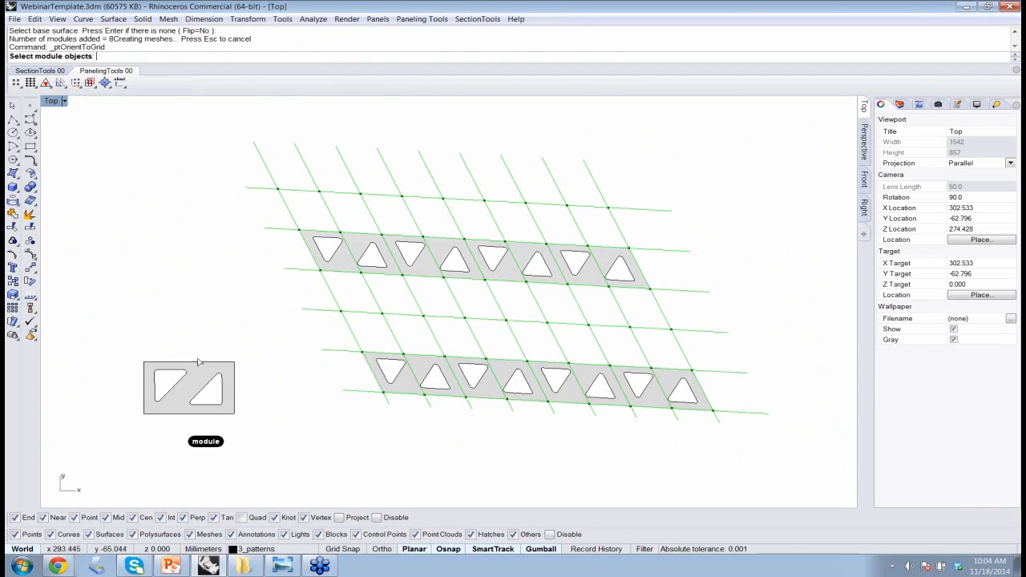
{"action": "left_click", "coordinate": [159, 404]}
{"action": "key", "text": "Return"}
{"action": "left_click", "coordinate": [143, 416]}
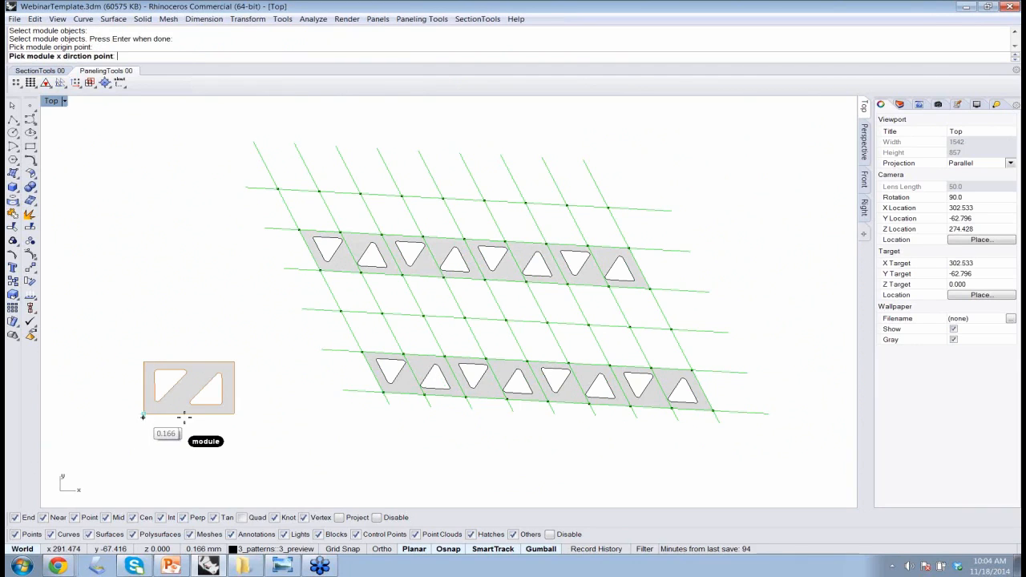
{"action": "left_click", "coordinate": [234, 413]}
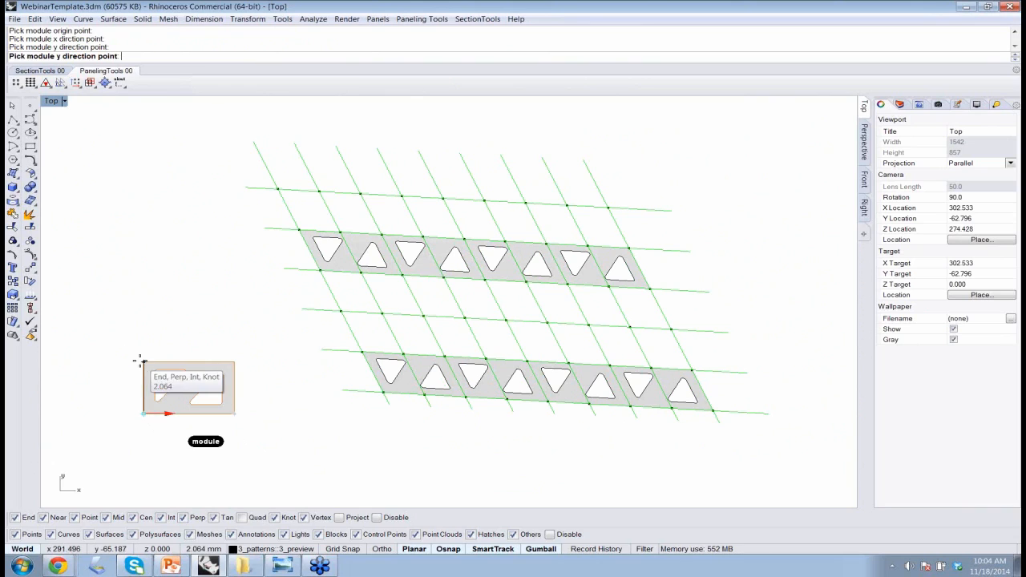
{"action": "left_click", "coordinate": [142, 361]}
{"action": "key", "text": "Return"}
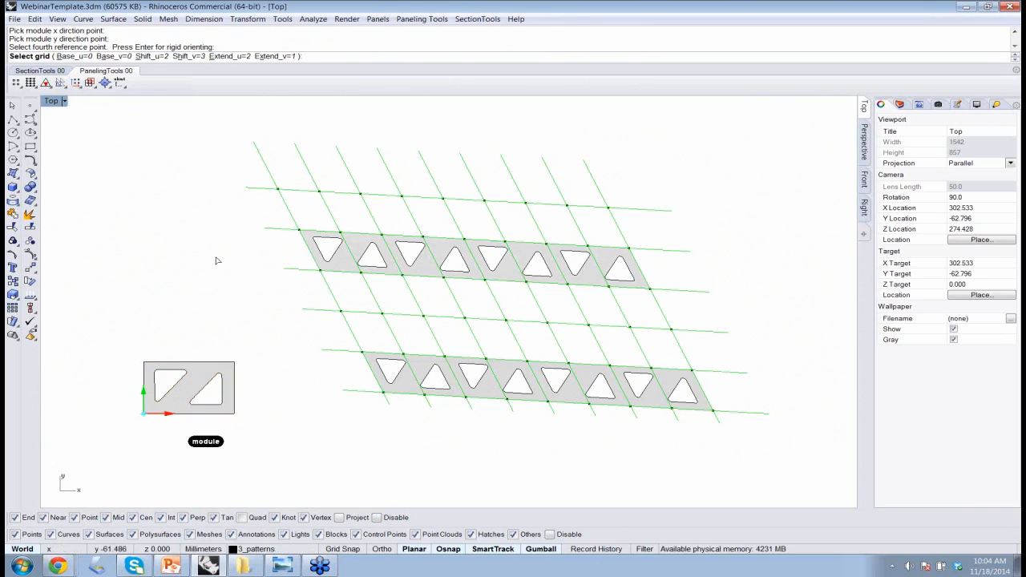
Set Base_u and Base_v to 1 and orient the module onto the paneling grid with no base surface
{"action": "left_click", "coordinate": [72, 56]}
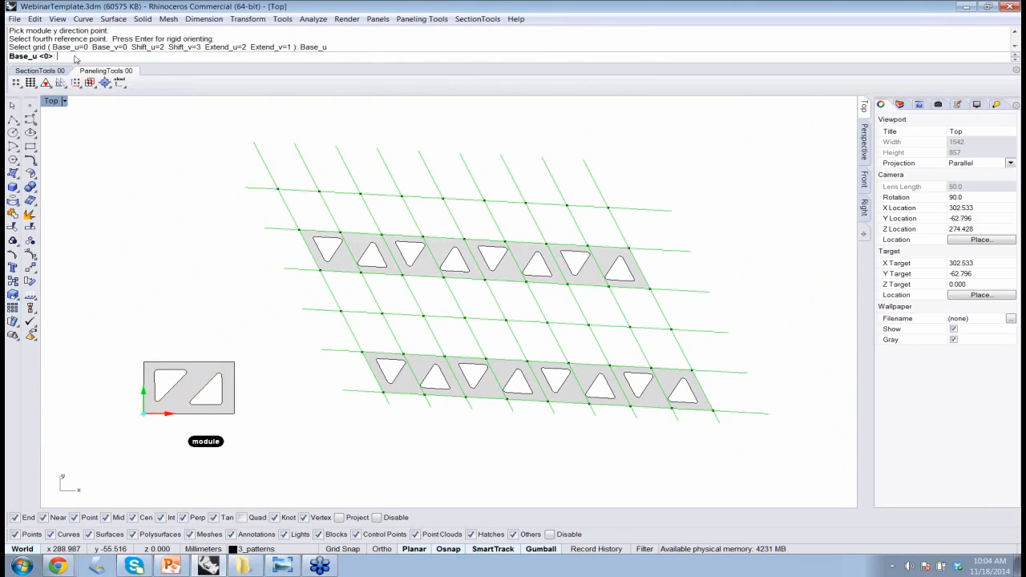
{"action": "type", "text": "1"}
{"action": "key", "text": "Return"}
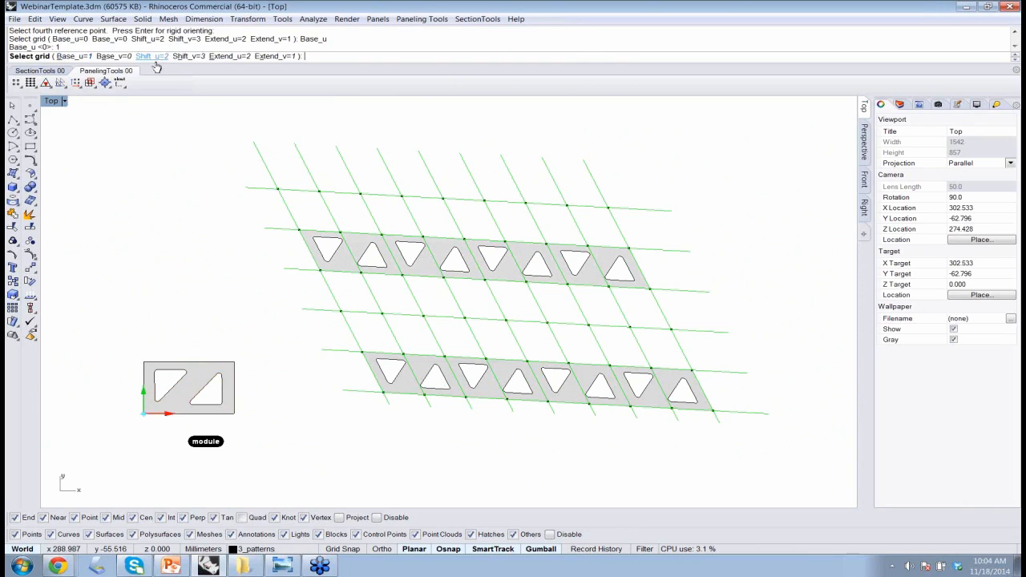
{"action": "left_click", "coordinate": [126, 59]}
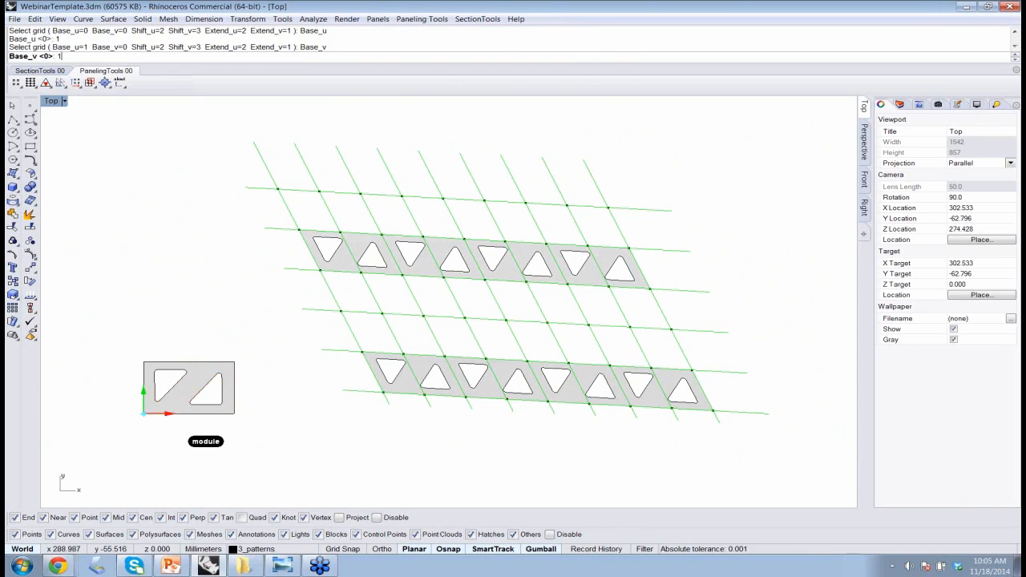
{"action": "type", "text": "1"}
{"action": "key", "text": "Return"}
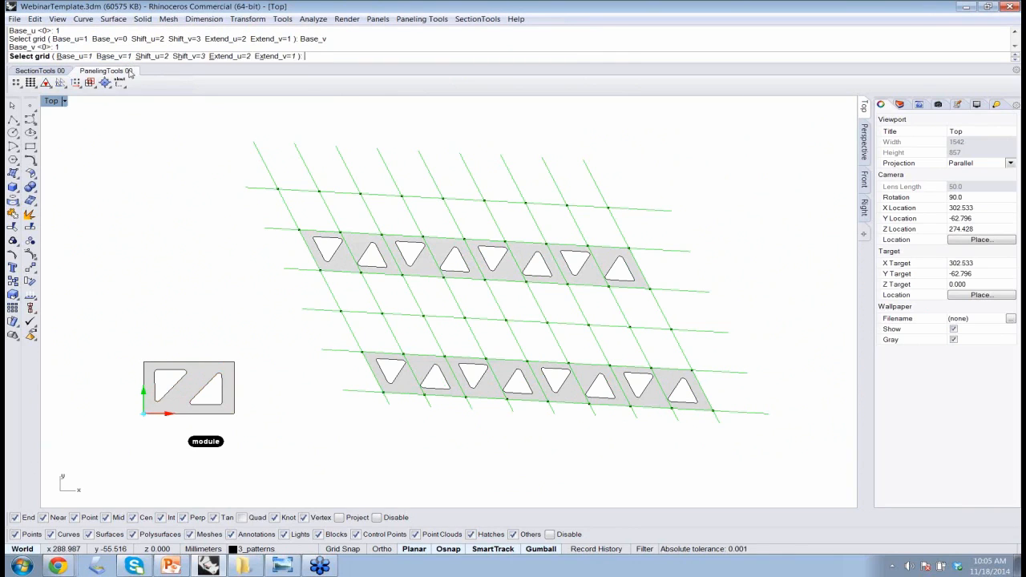
{"action": "left_click", "coordinate": [423, 320]}
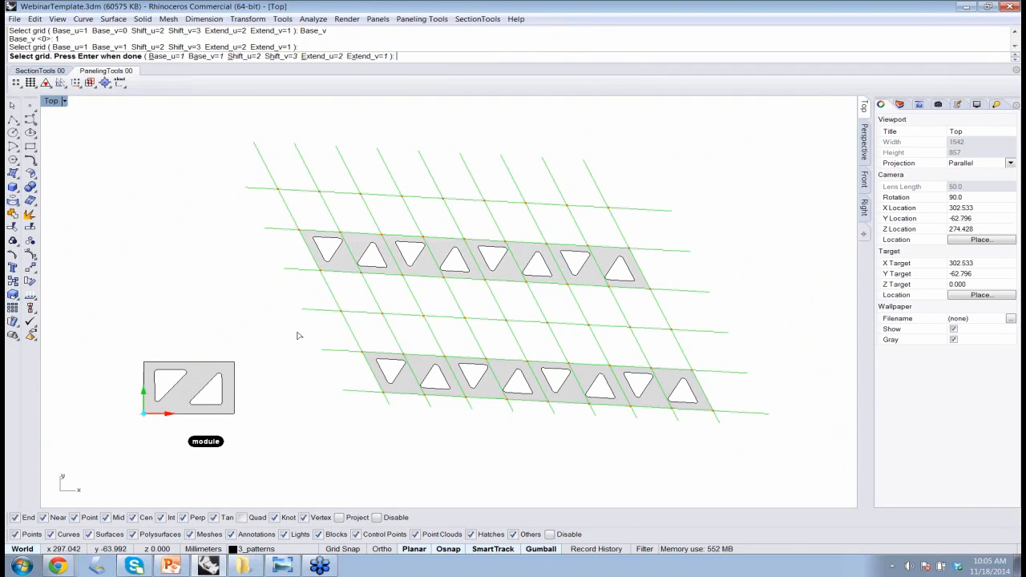
{"action": "key", "text": "Return"}
{"action": "key", "text": "Return"}
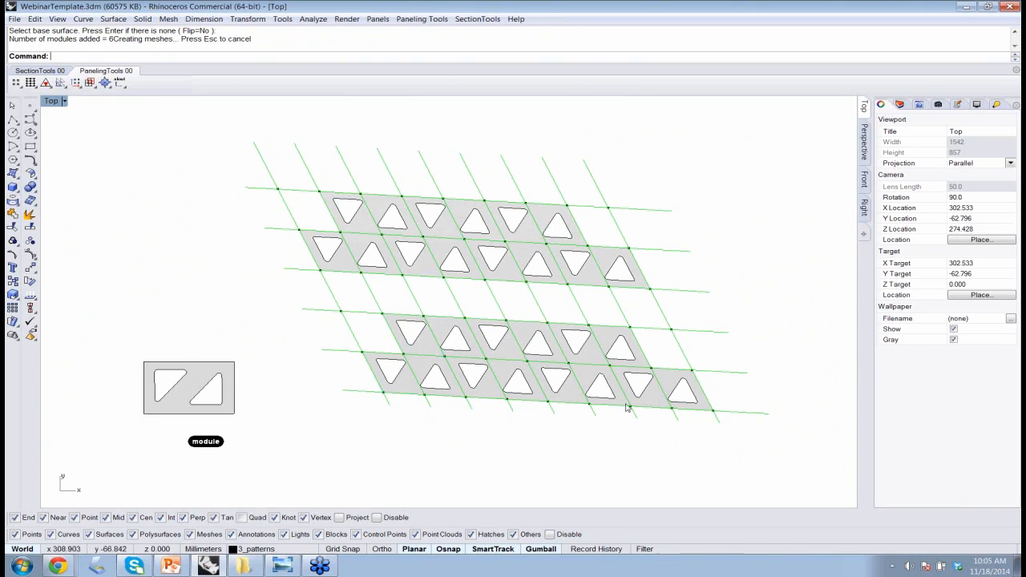
Select the seven module surfaces in the lower two rows and copy them horizontally into the empty area right of the grid
{"action": "right_click_drag", "start_coordinate": [593, 417], "coordinate": [505, 375]}
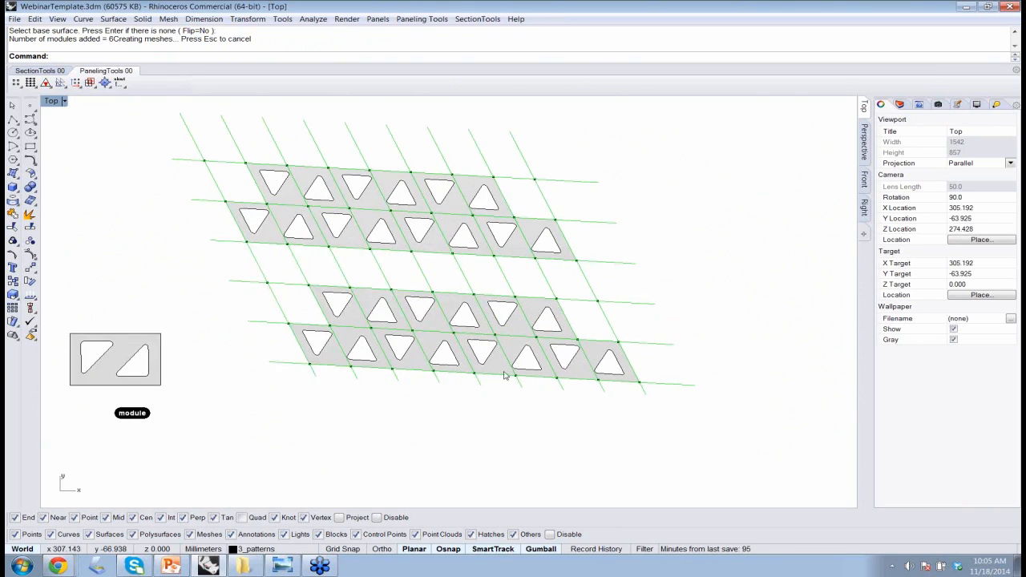
{"action": "left_click", "coordinate": [513, 353]}
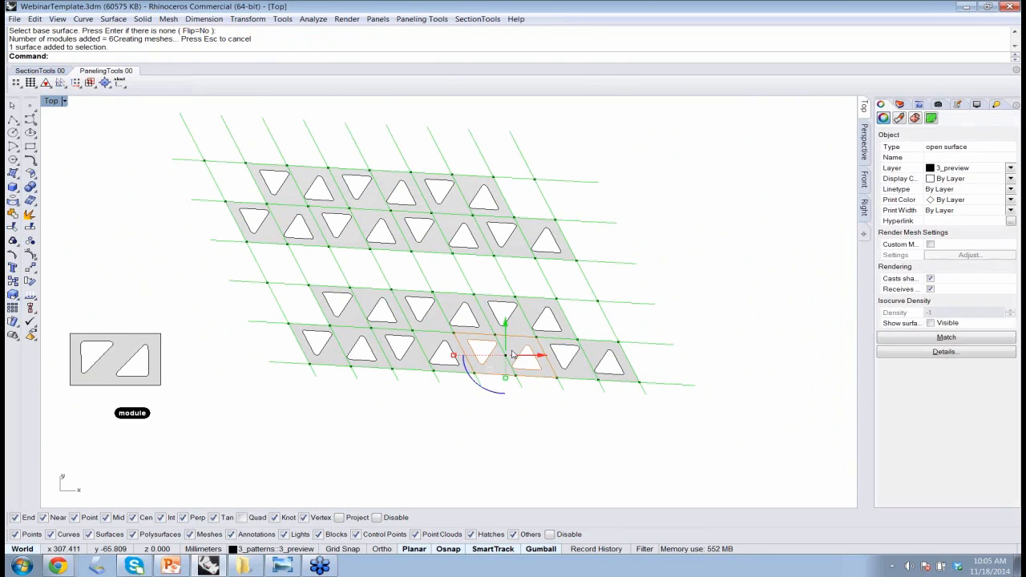
{"action": "left_click", "coordinate": [588, 369], "text": "shift"}
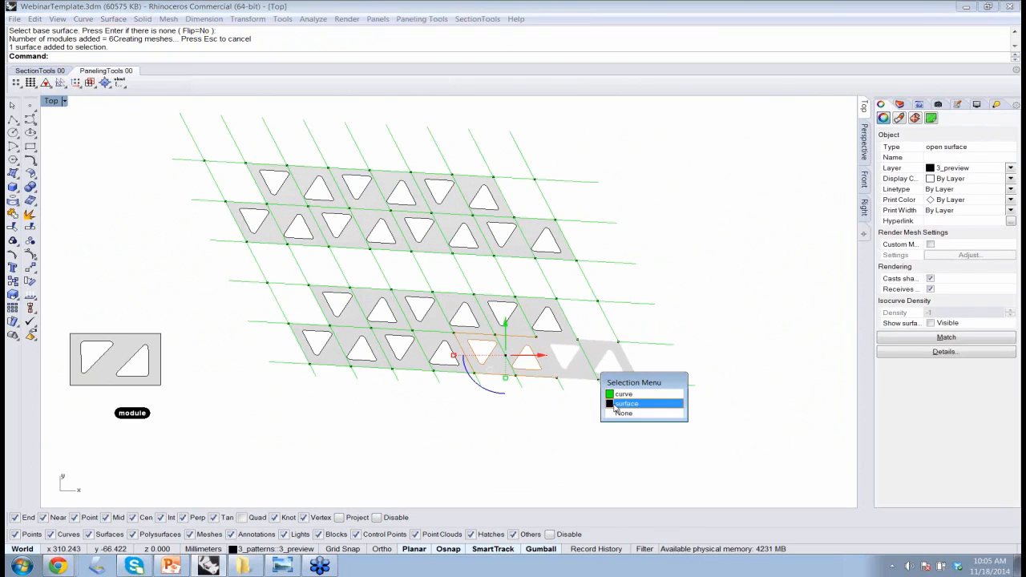
{"action": "left_click", "coordinate": [618, 393]}
{"action": "left_click", "coordinate": [537, 311], "text": "shift"}
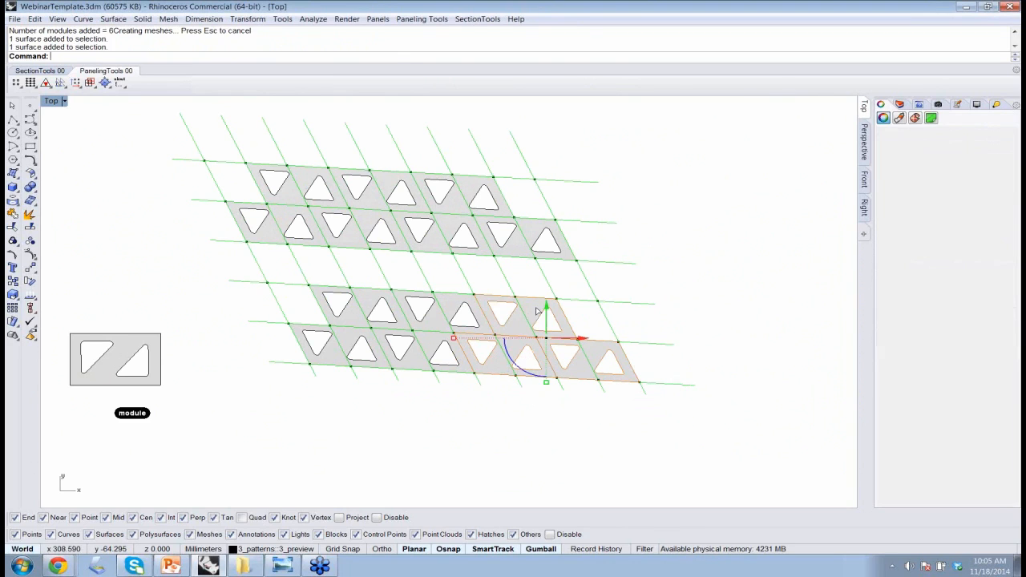
{"action": "left_click", "coordinate": [461, 320], "text": "shift"}
{"action": "left_click", "coordinate": [480, 343]}
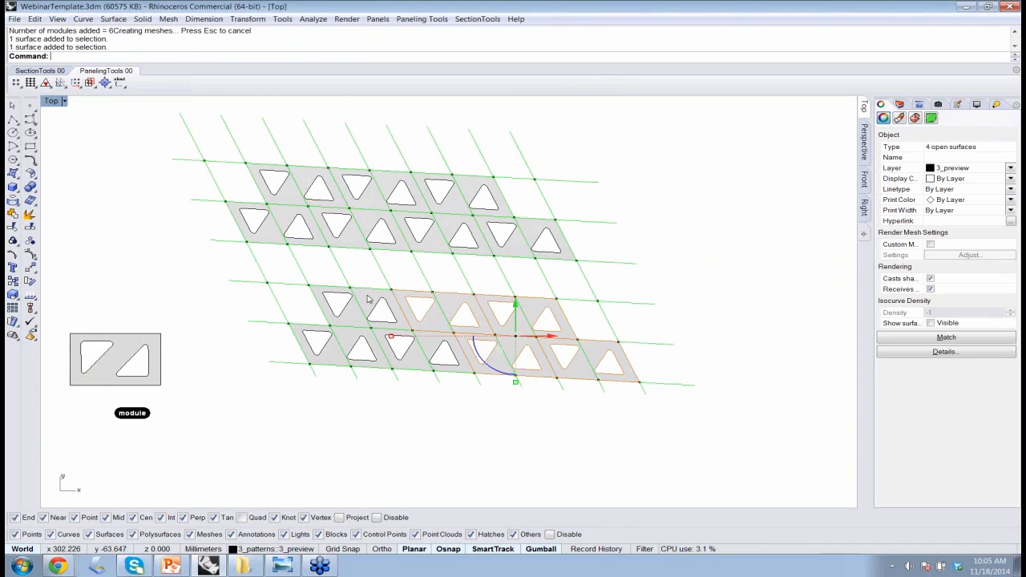
{"action": "left_click", "coordinate": [368, 298], "text": "shift"}
{"action": "left_click", "coordinate": [324, 355], "text": "shift"}
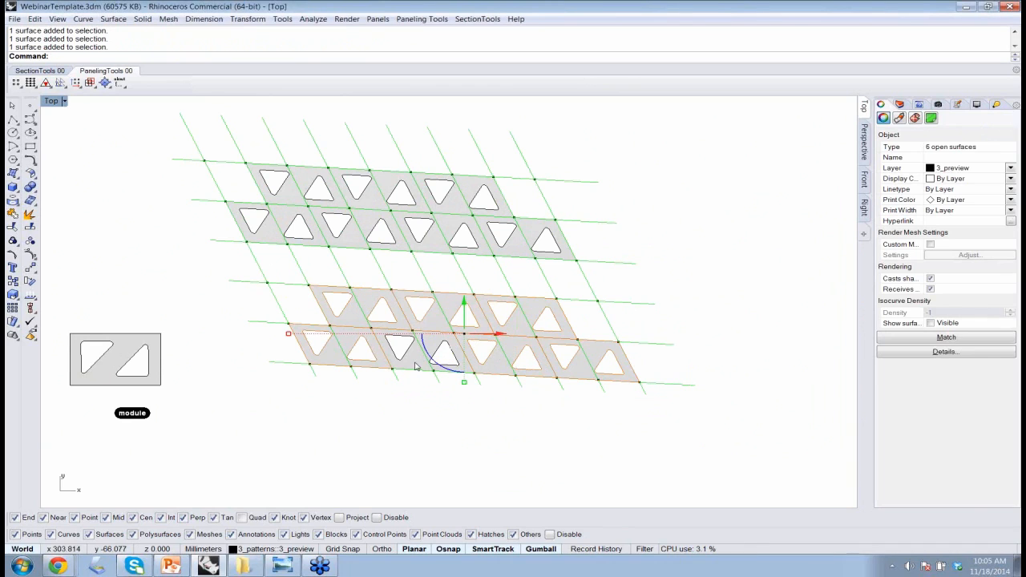
{"action": "left_click", "coordinate": [416, 364], "text": "shift"}
{"action": "right_click_drag", "start_coordinate": [523, 399], "coordinate": [347, 389]}
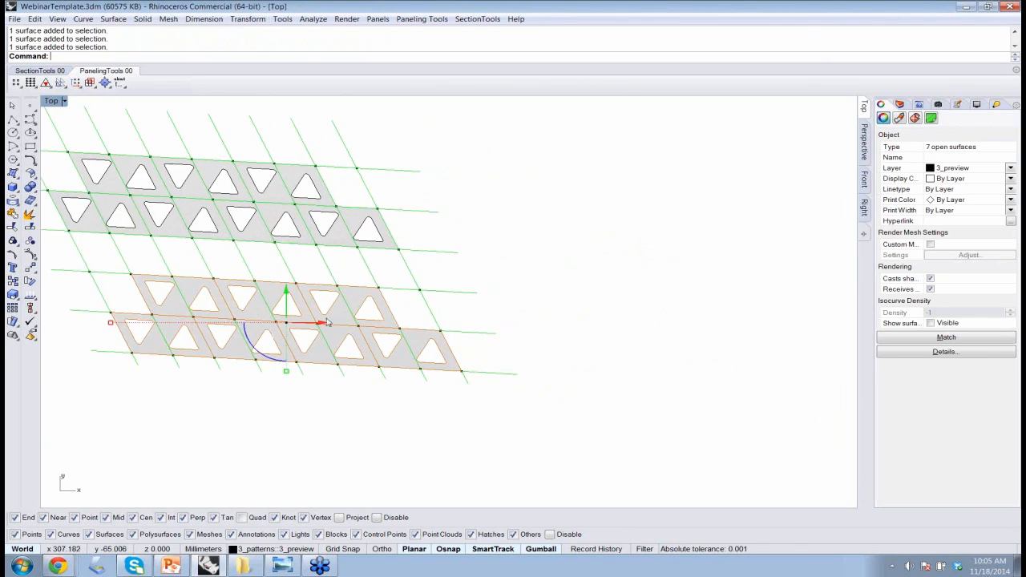
{"action": "left_click_drag", "start_coordinate": [325, 325], "coordinate": [792, 329]}
Join the seven copied module surfaces into one polysurface, then check it by selecting it and clear the selection
{"action": "right_click_drag", "start_coordinate": [749, 406], "coordinate": [506, 413]}
{"action": "type", "text": "Join"}
{"action": "key", "text": "Return"}
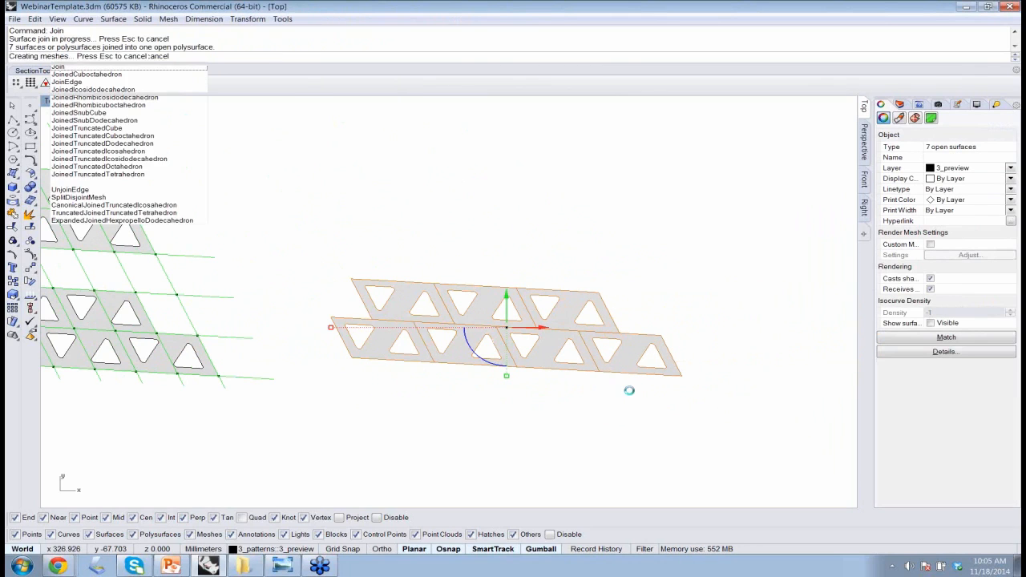
{"action": "left_click", "coordinate": [631, 394]}
{"action": "left_click", "coordinate": [550, 328]}
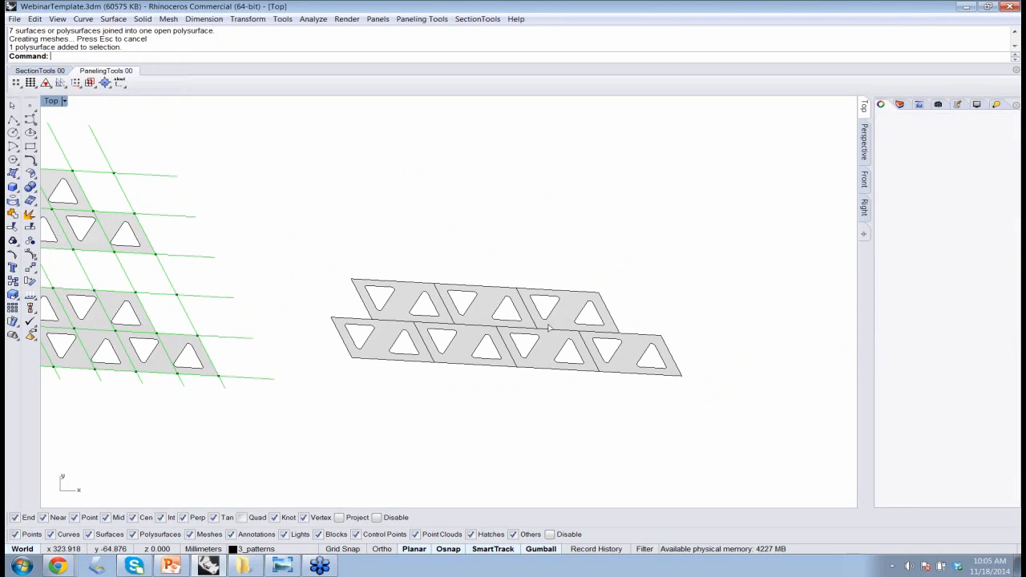
{"action": "left_click", "coordinate": [672, 402]}
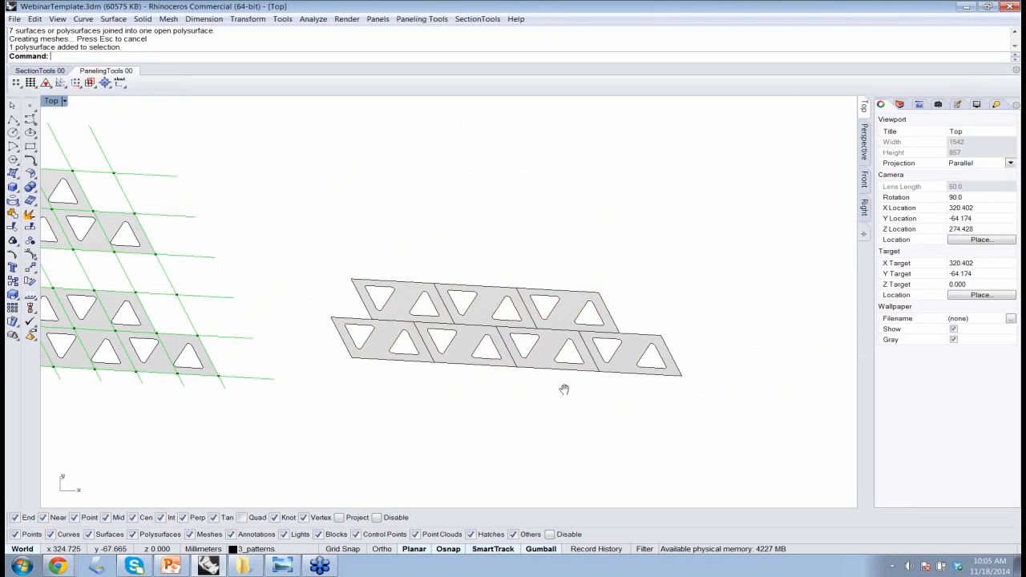
Review the joined copy, the module rows on the grid, the A-B-C row diagram and the triangle pattern in the grille photo
{"action": "right_click_drag", "start_coordinate": [564, 389], "coordinate": [521, 394]}
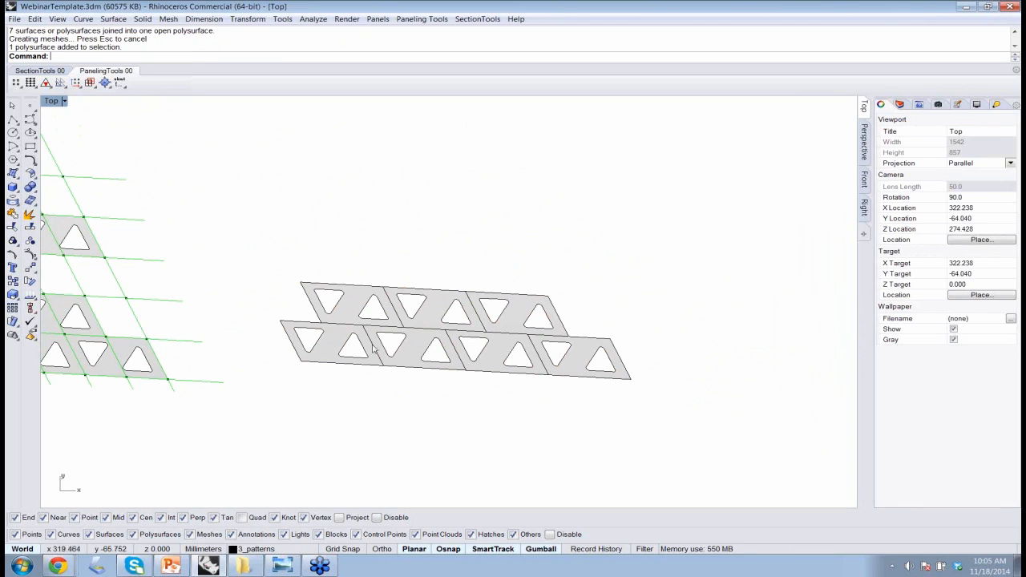
{"action": "right_click_drag", "start_coordinate": [142, 323], "coordinate": [731, 311]}
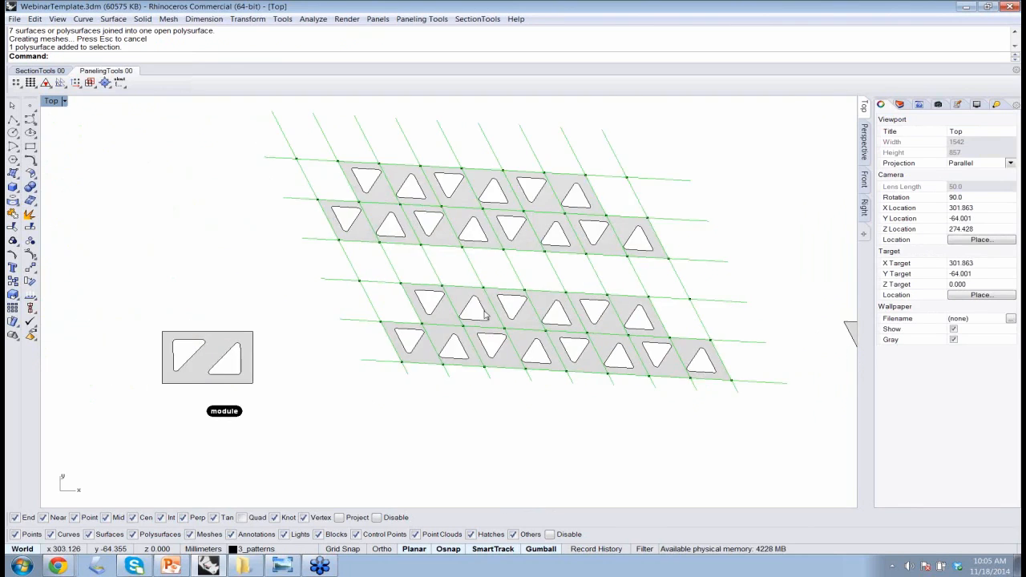
{"action": "right_click_drag", "start_coordinate": [248, 293], "coordinate": [715, 293]}
{"action": "right_click_drag", "start_coordinate": [221, 282], "coordinate": [744, 290]}
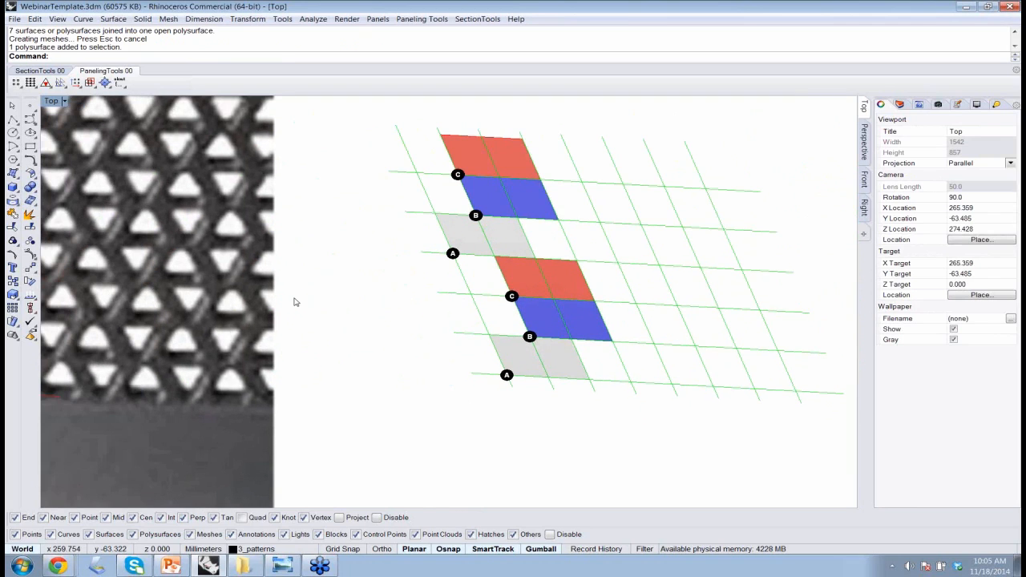
{"action": "right_click_drag", "start_coordinate": [295, 301], "coordinate": [754, 307]}
{"action": "right_click_drag", "start_coordinate": [120, 308], "coordinate": [542, 314]}
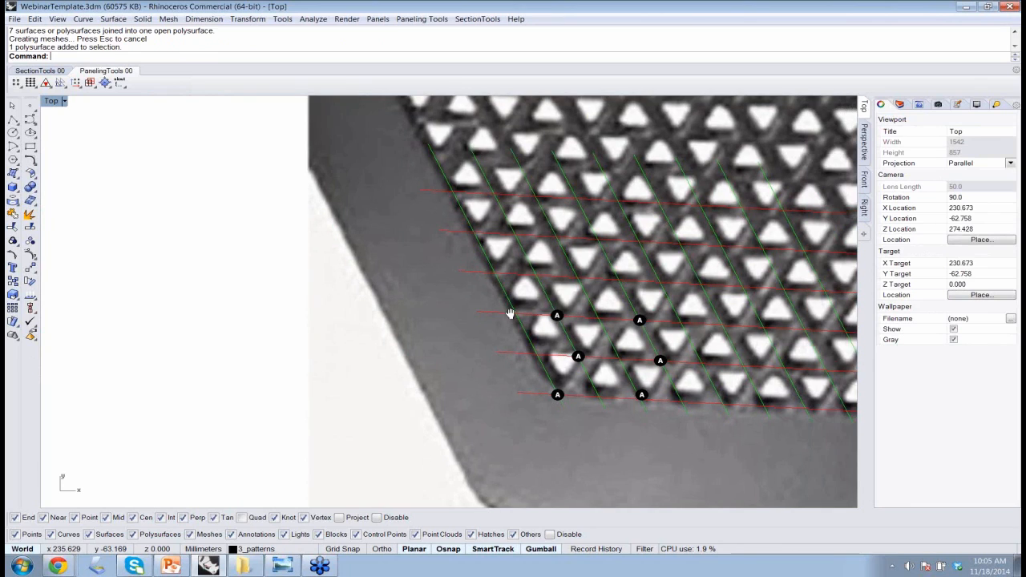
{"action": "right_click_drag", "start_coordinate": [228, 319], "coordinate": [541, 320]}
{"action": "right_click_drag", "start_coordinate": [228, 320], "coordinate": [812, 327]}
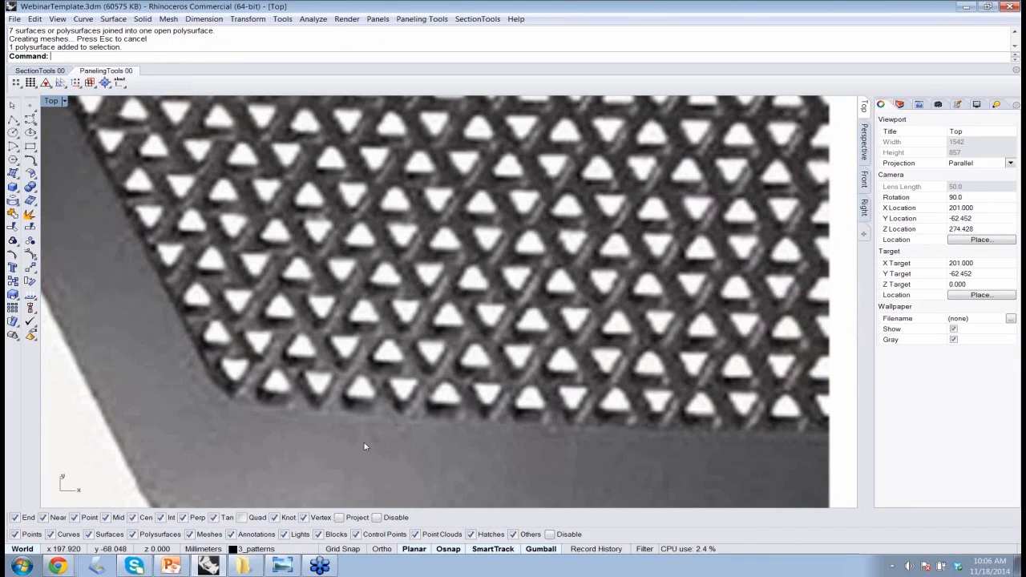
{"action": "scroll", "coordinate": [364, 447], "scroll_direction": "down", "scroll_amount": 1}
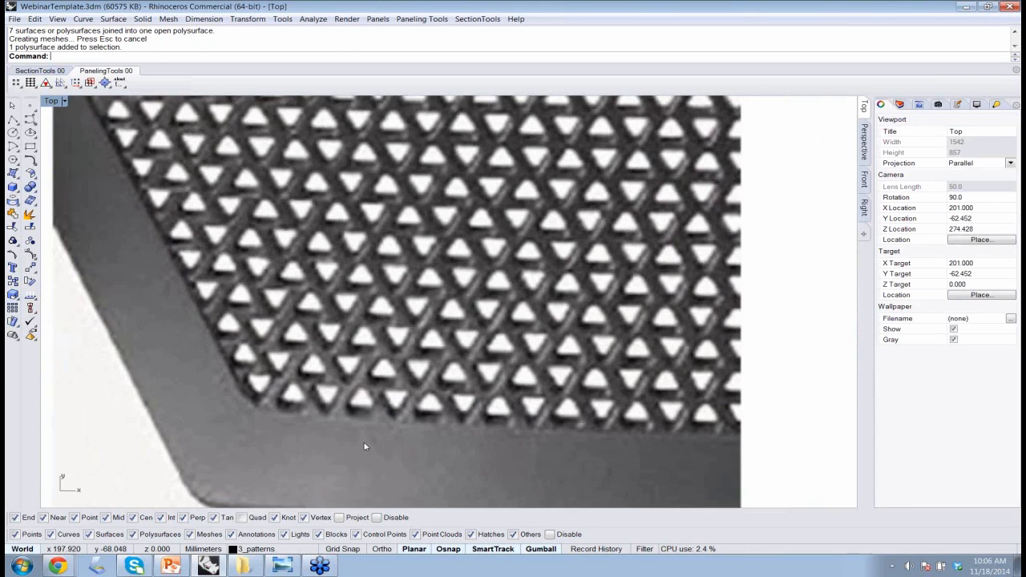
{"action": "scroll", "coordinate": [353, 447], "scroll_direction": "down", "scroll_amount": 1}
{"action": "right_click_drag", "start_coordinate": [351, 447], "coordinate": [368, 367]}
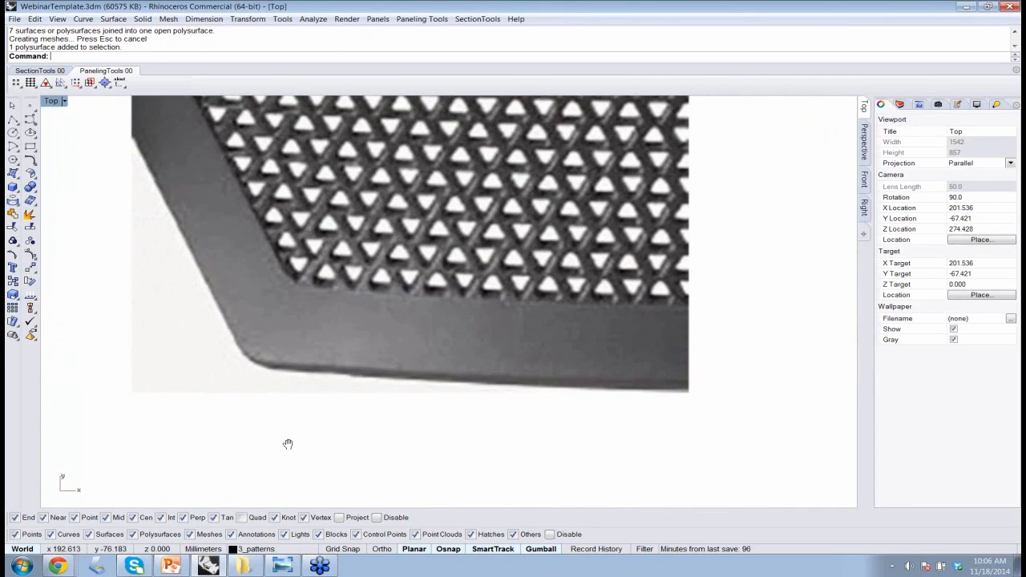
{"action": "right_click_drag", "start_coordinate": [288, 443], "coordinate": [296, 489]}
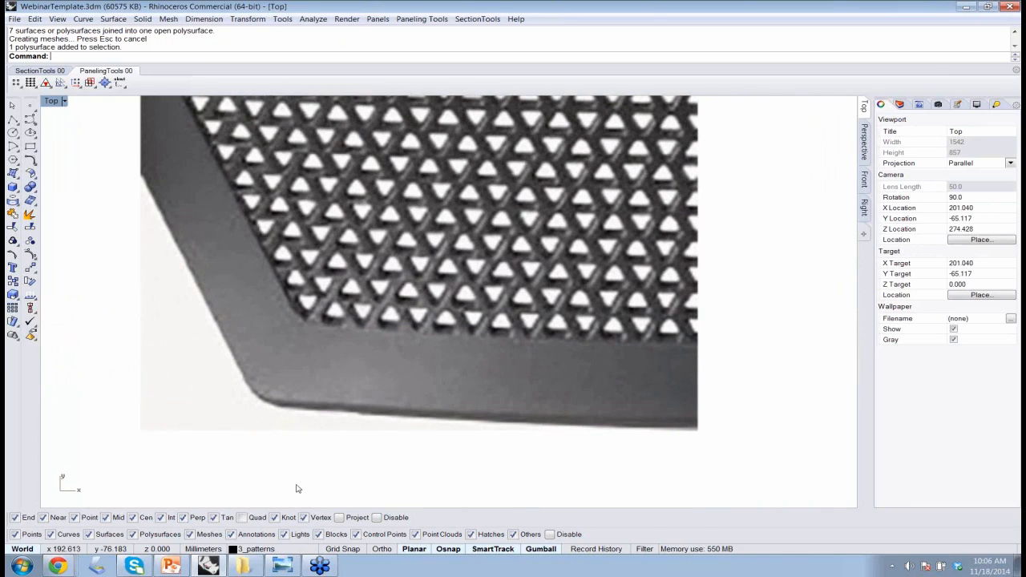